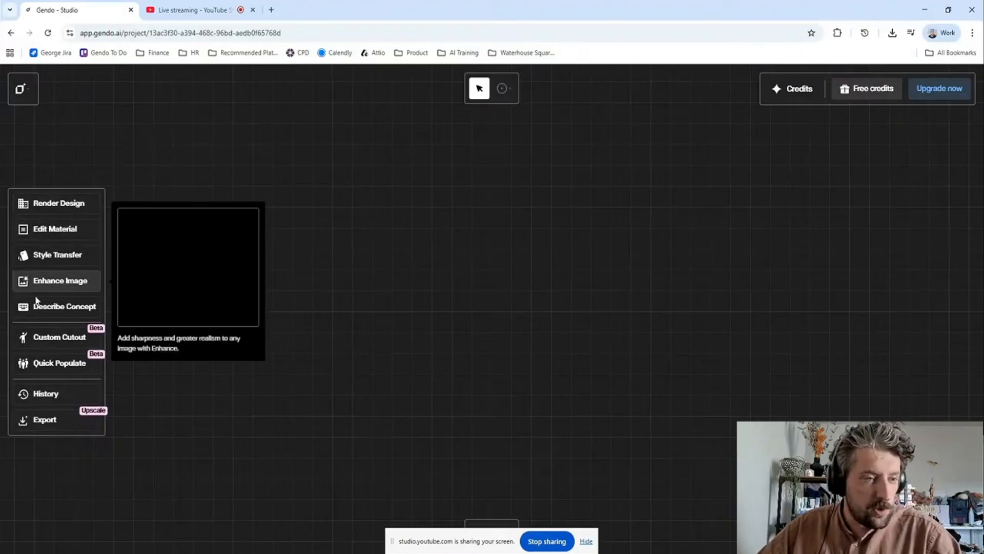
# - Open Custom Cutout and generate a male cutout in the Walking casually pose with any age group and any ethnicity
pyautogui.click(73, 346)
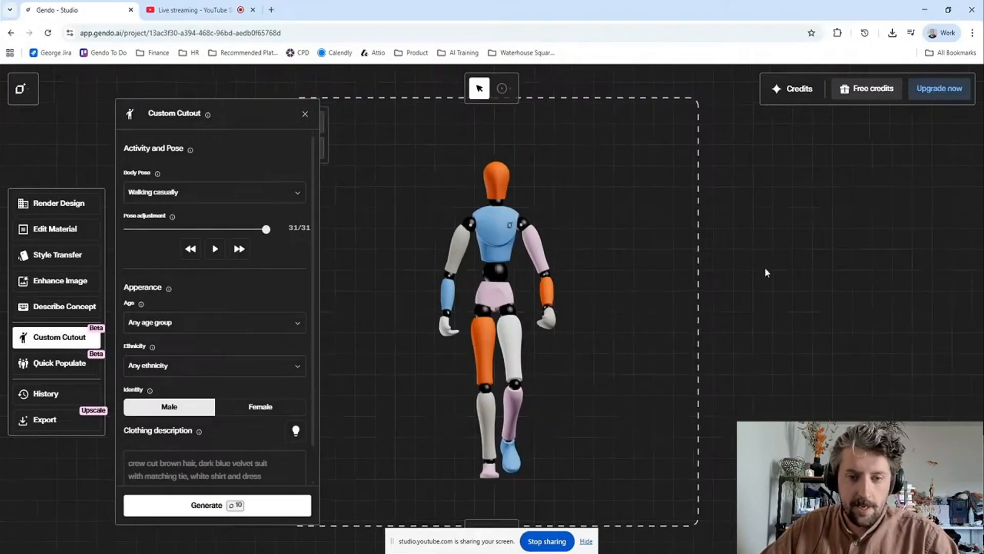
pyautogui.click(586, 541)
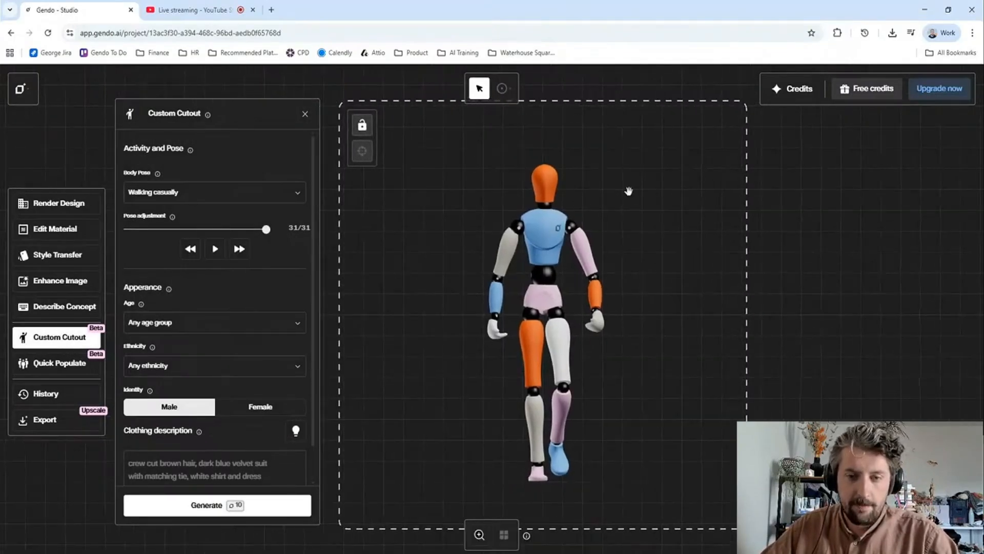
pyautogui.click(173, 510)
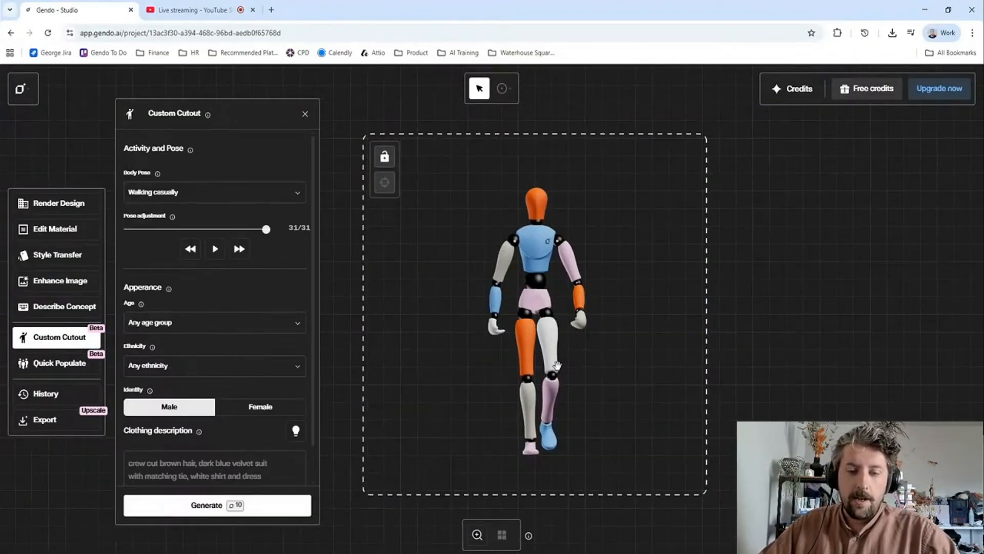
pyautogui.moveTo(754, 308); pyautogui.dragTo(754, 287)
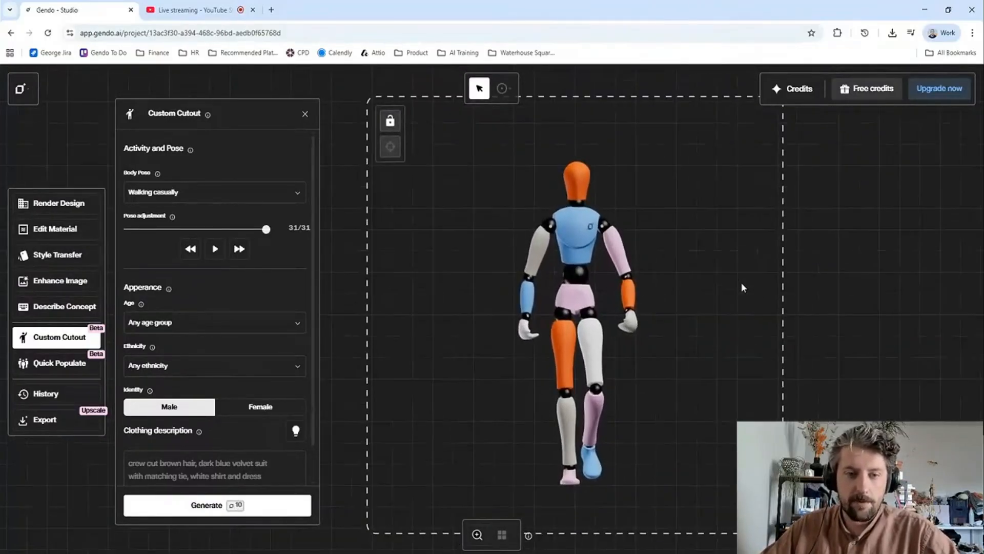
# - Rotate the walking mannequin to a rear view
pyautogui.moveTo(546, 318); pyautogui.dragTo(424, 314)
pyautogui.moveTo(602, 307)
pyautogui.mouseDown()
pyautogui.moveTo(490, 319)
pyautogui.moveTo(611, 310)
pyautogui.mouseUp()
pyautogui.moveTo(536, 313); pyautogui.dragTo(589, 340)
pyautogui.moveTo(524, 340); pyautogui.dragTo(517, 342)
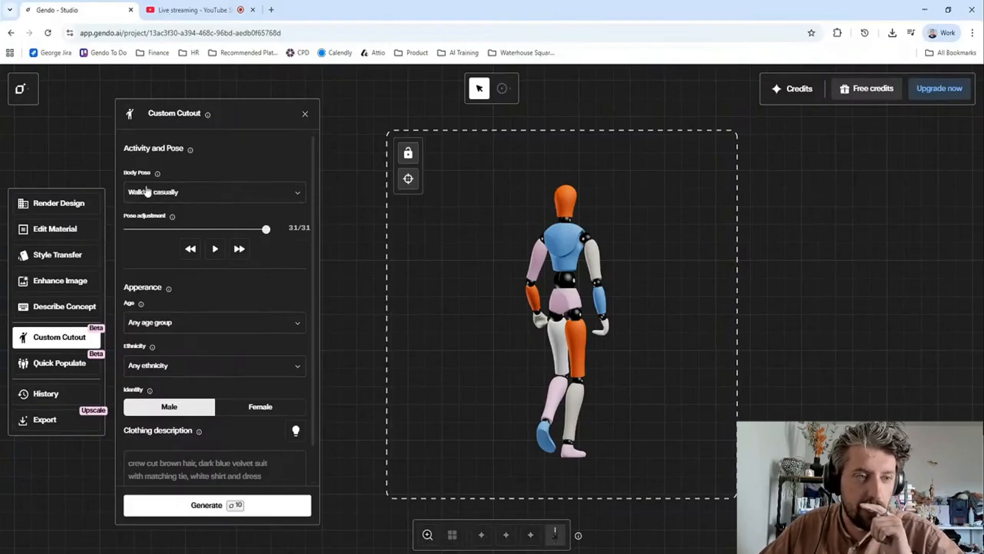
# - Look through the available body poses and view the first generated cutout of the walking man
pyautogui.click(248, 191)
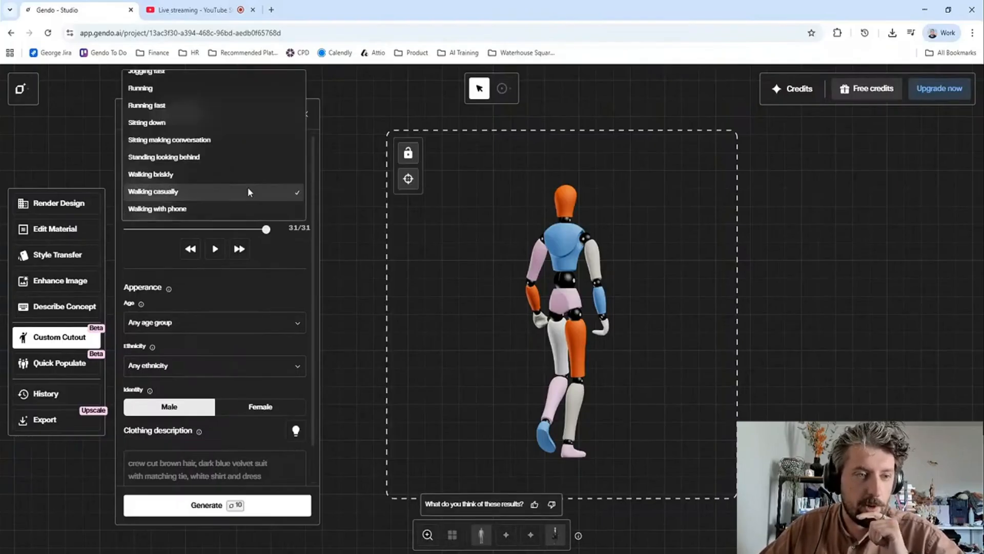
pyautogui.scroll(1, 240, 165)
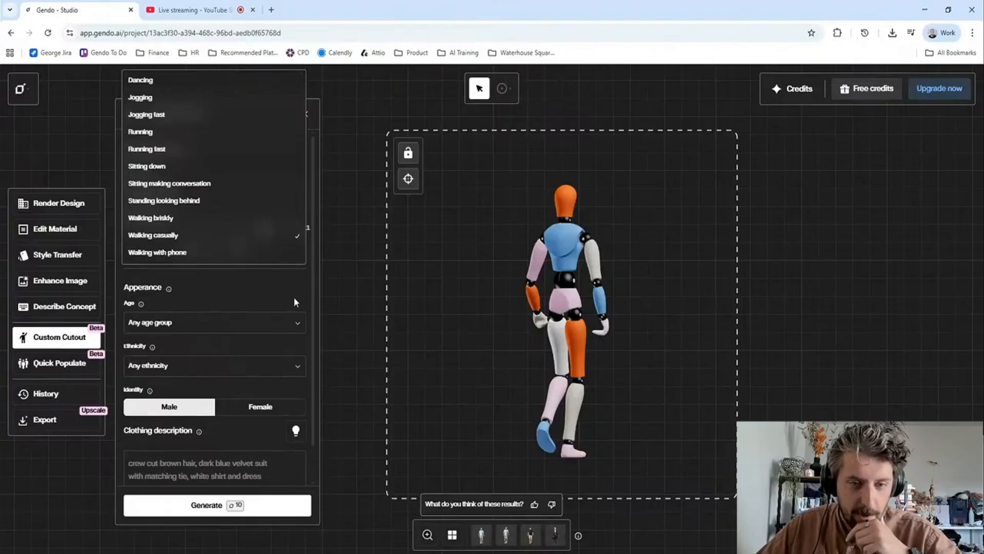
pyautogui.click(270, 287)
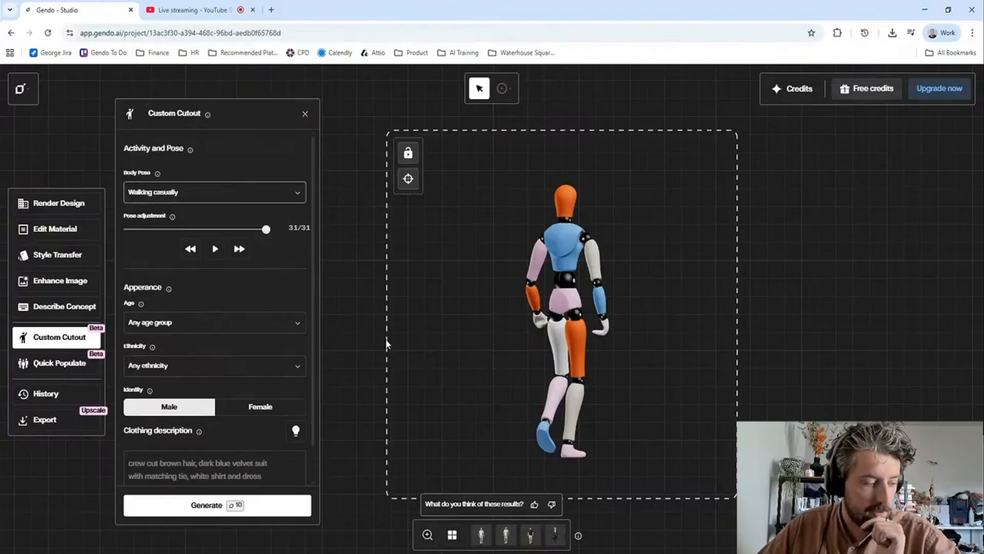
pyautogui.click(483, 539)
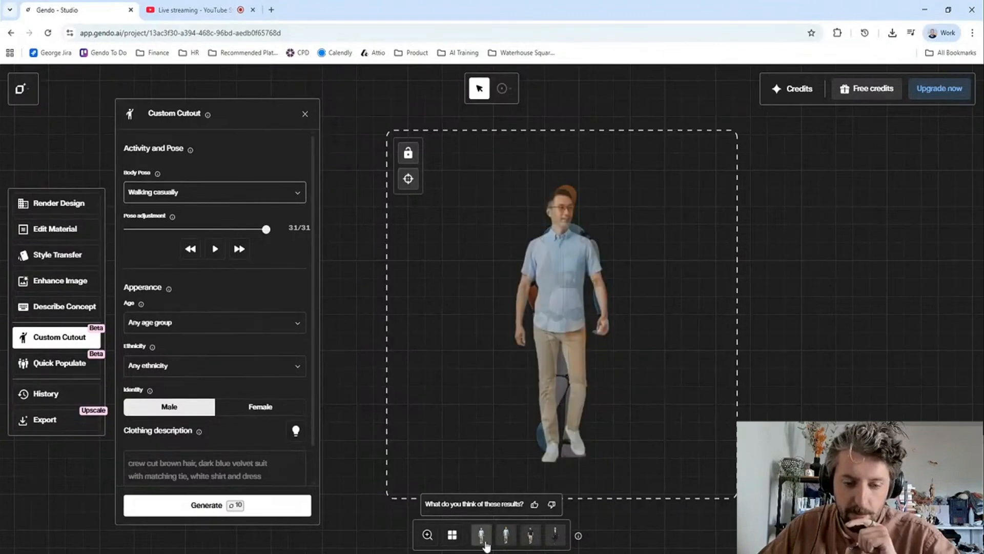
# - Reset the mannequin's rotation and set its body pose to Walking briskly
pyautogui.click(416, 185)
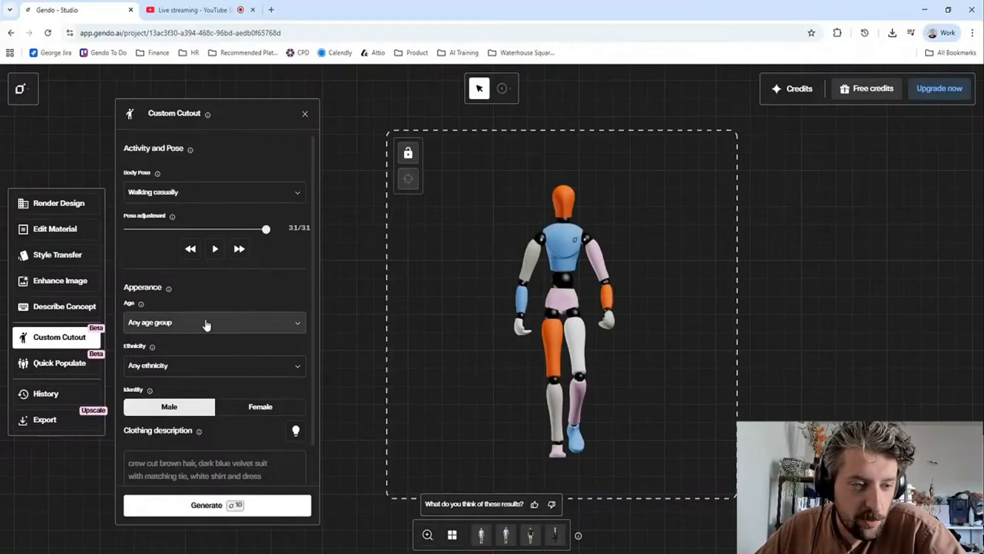
pyautogui.scroll(-1, 238, 387)
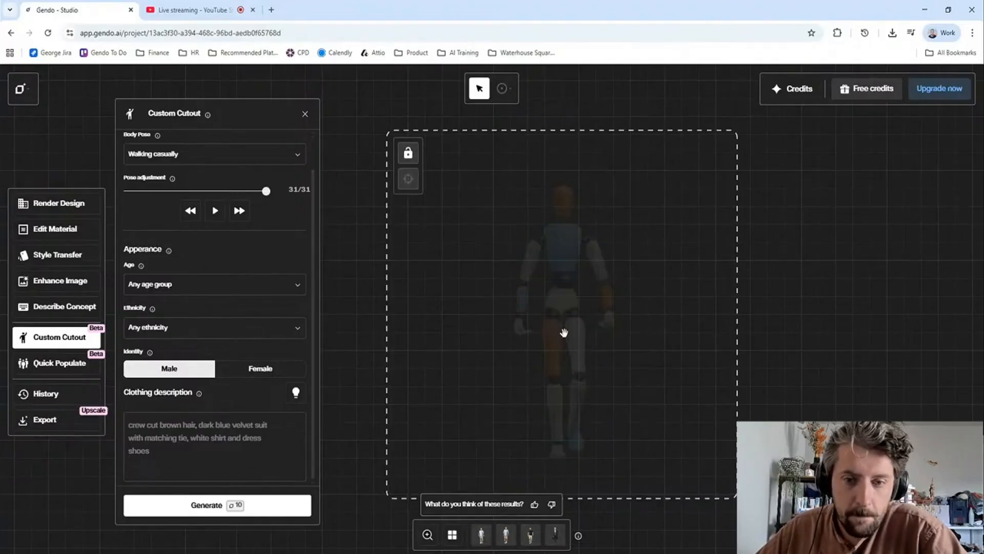
pyautogui.click(245, 159)
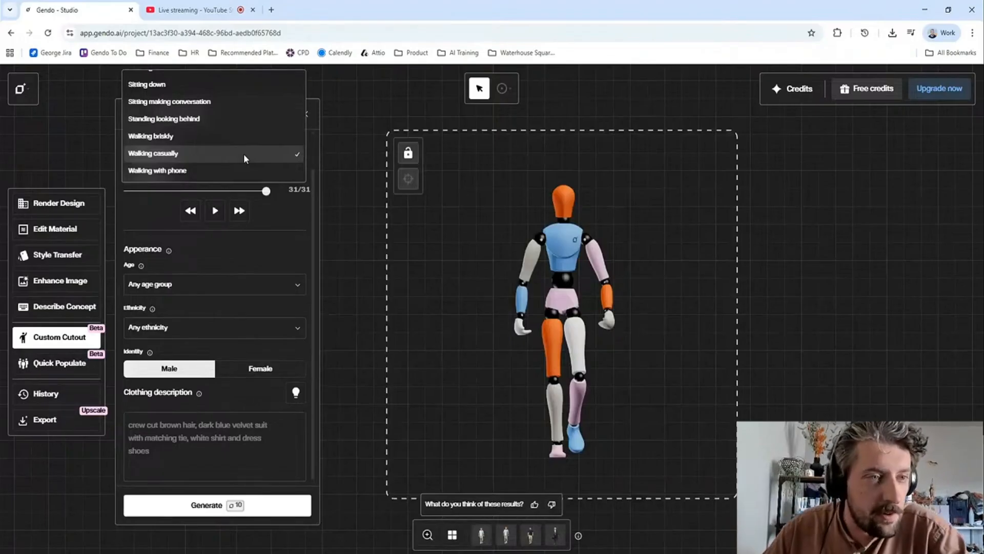
pyautogui.click(244, 136)
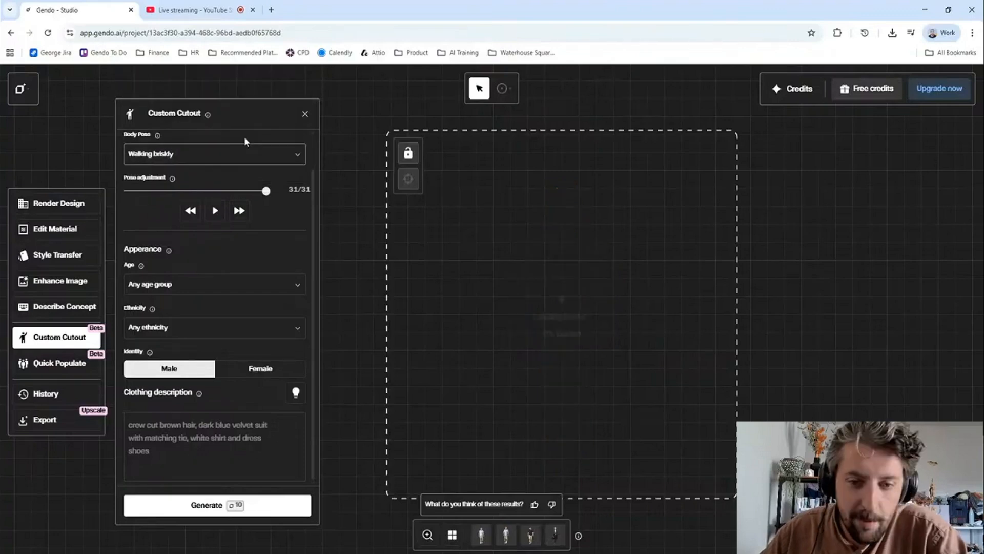
# - Rotate the mannequin to an angled rear view, preview its walking motion and set the pose adjustment to 11/29
pyautogui.moveTo(522, 292); pyautogui.dragTo(552, 327)
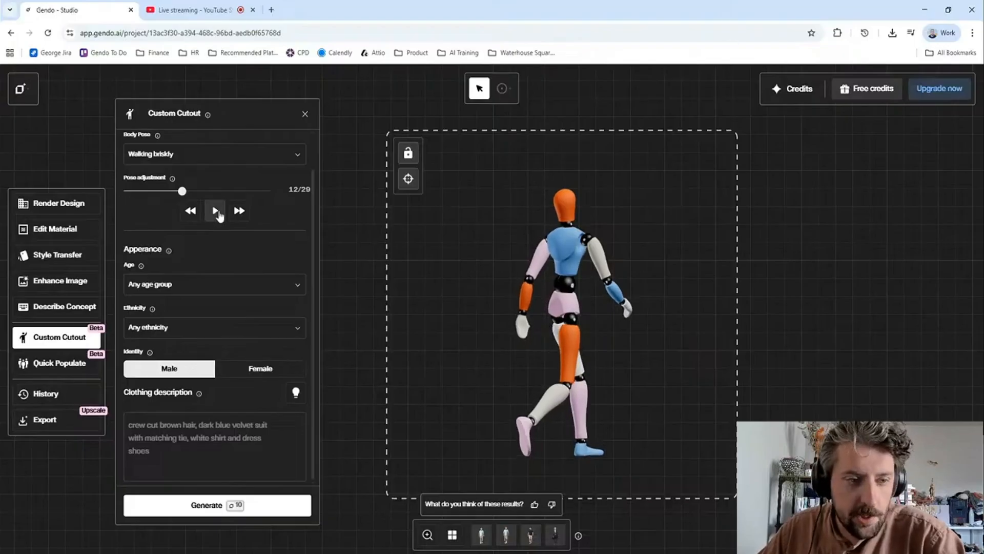
pyautogui.click(217, 213)
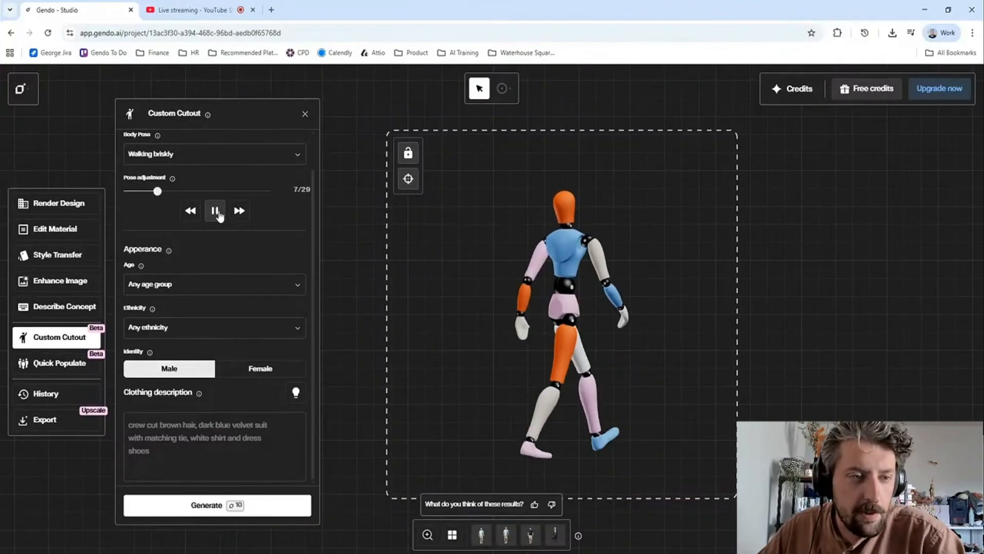
pyautogui.click(215, 211)
pyautogui.moveTo(236, 193); pyautogui.dragTo(179, 194)
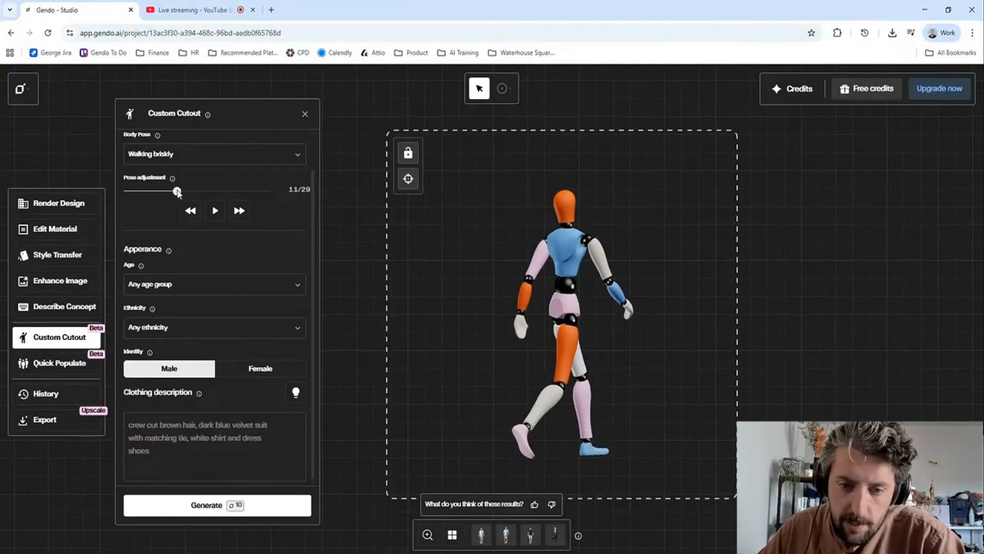
# - Set the cutout's appearance to age 61+, Asian ethnicity and Female identity
pyautogui.click(182, 286)
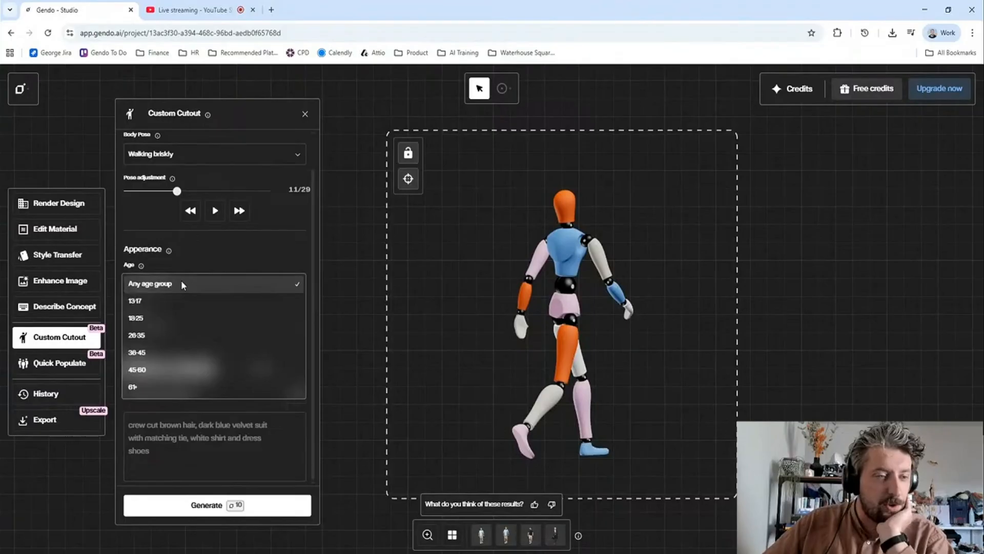
pyautogui.click(153, 386)
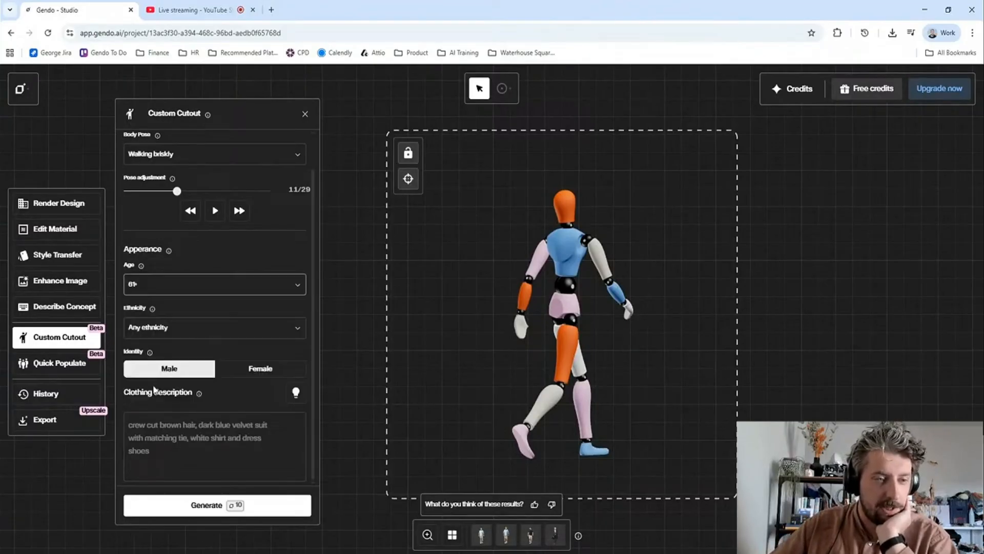
pyautogui.click(223, 322)
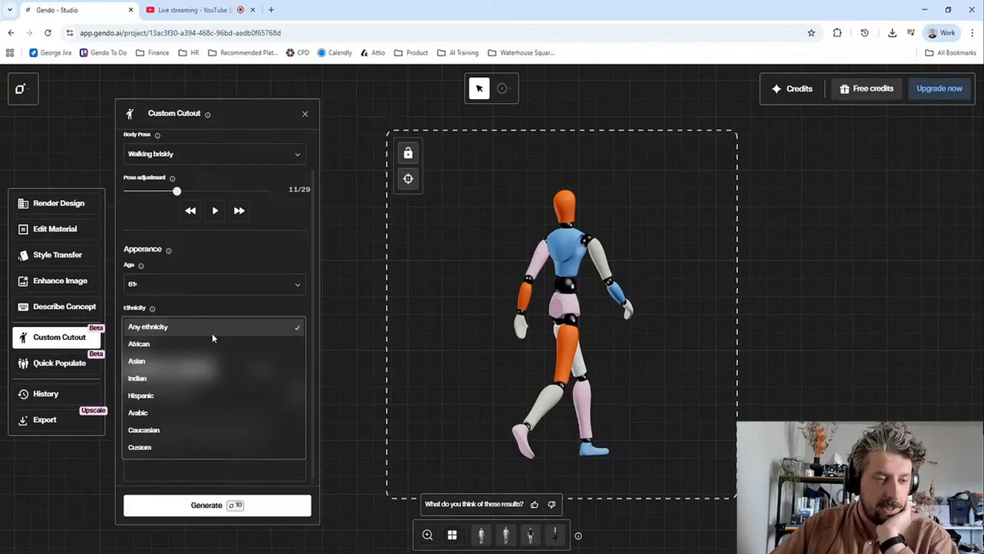
pyautogui.click(161, 448)
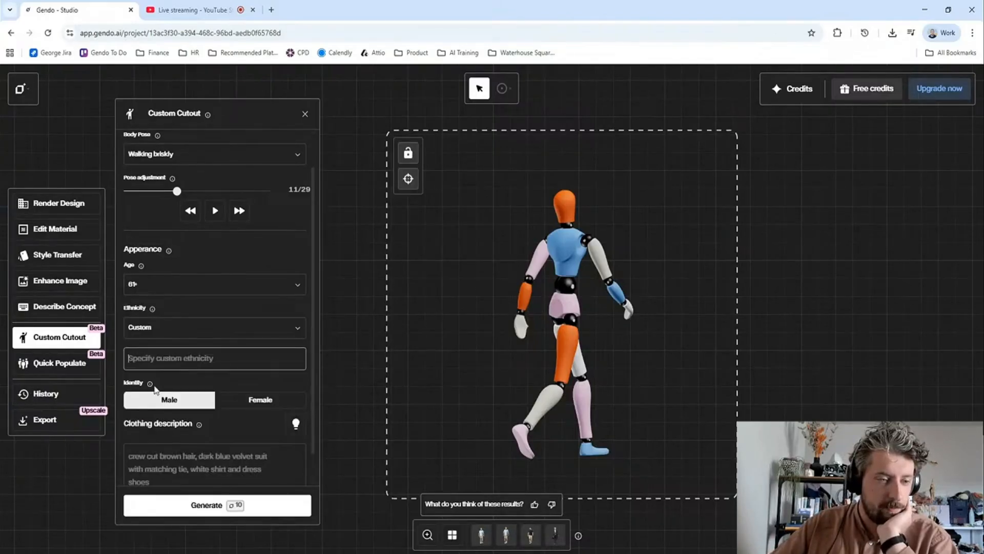
pyautogui.click(223, 336)
pyautogui.click(171, 244)
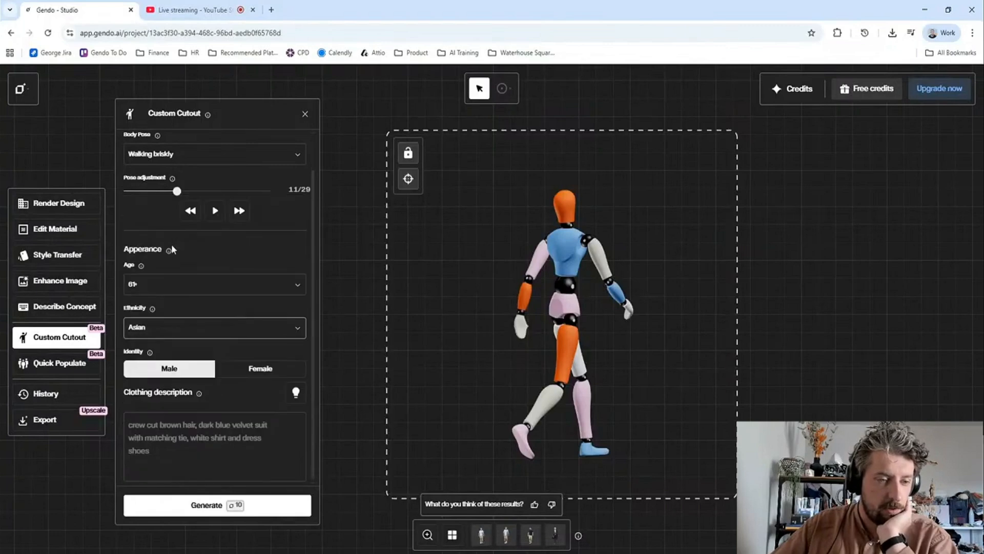
pyautogui.click(256, 373)
# - Enter "green scrubs, nurse" as the clothing description and generate the cutouts
pyautogui.click(260, 449)
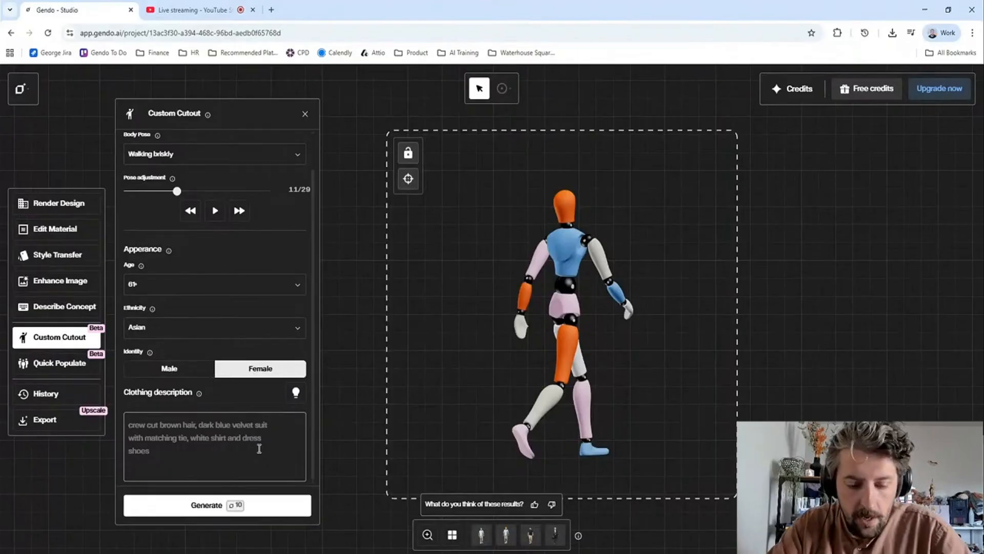
pyautogui.write('wo')
pyautogui.press('BackSpace')
pyautogui.write('w')
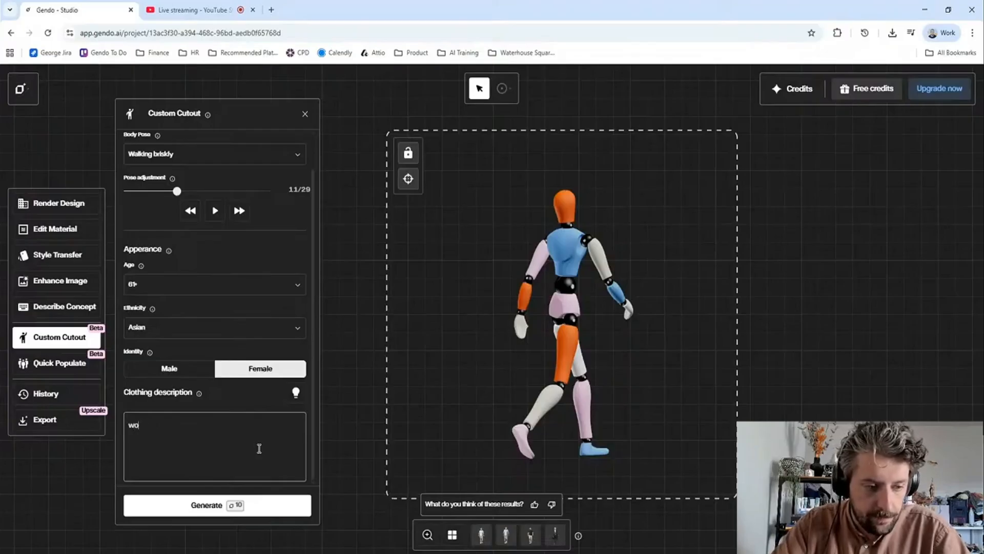
pyautogui.press('BackSpace')
pyautogui.press('BackSpace')
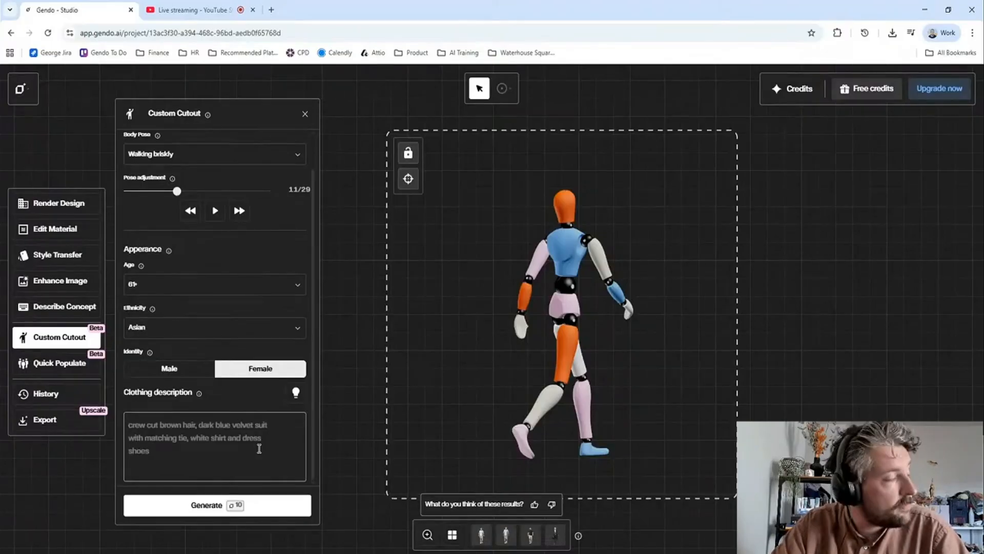
pyautogui.write('green scrubs, nurse')
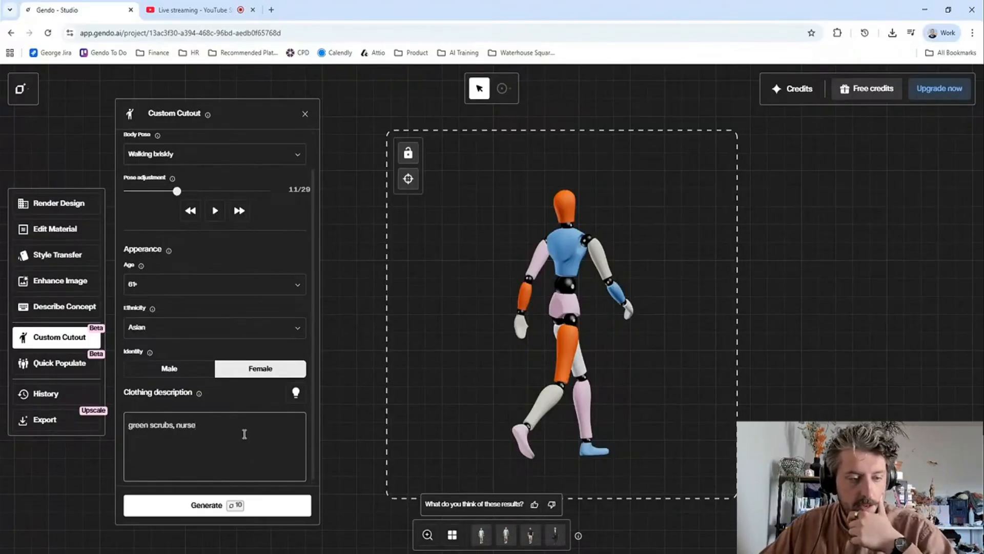
pyautogui.click(187, 509)
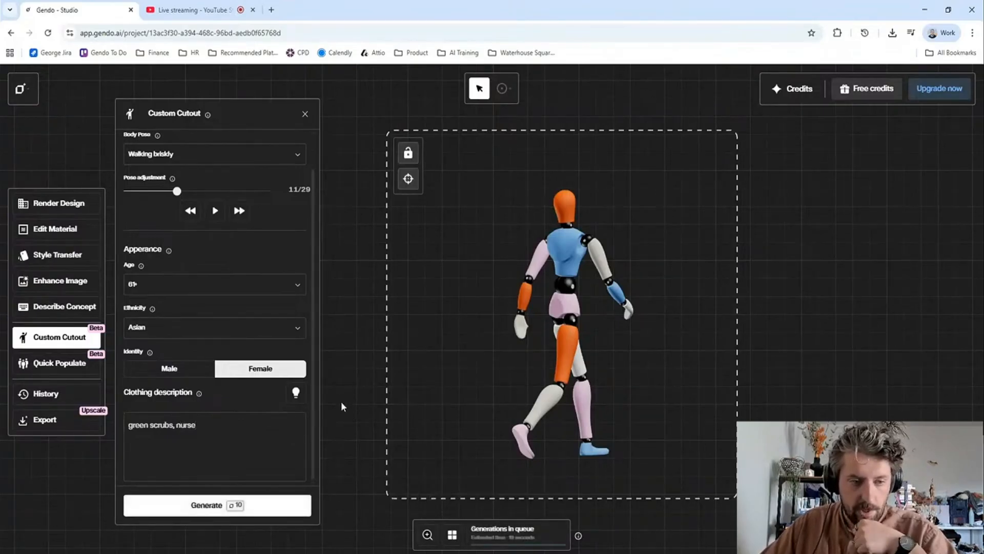
# - Look through the prompt ideas for the clothing description and hide them again
pyautogui.click(296, 395)
pyautogui.scroll(-3, 201, 336)
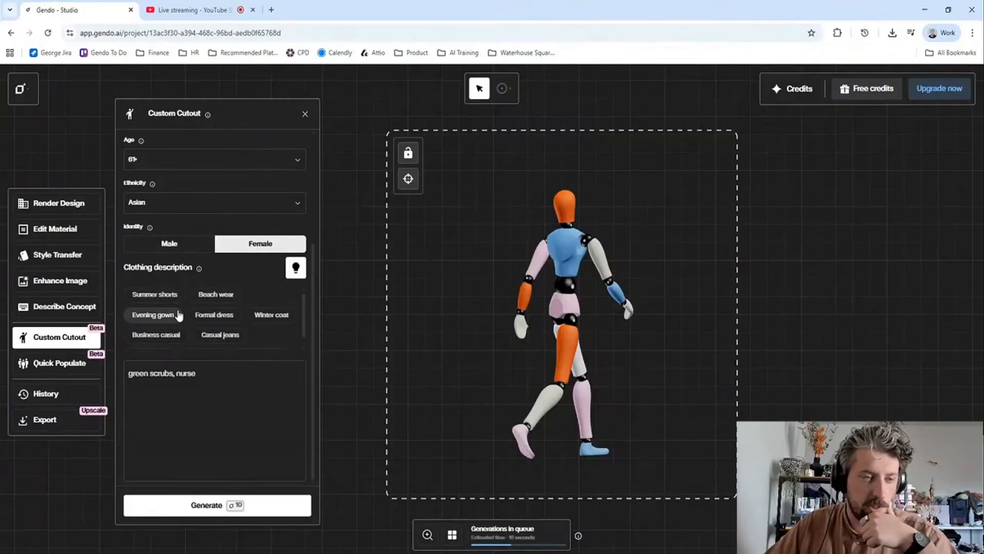
pyautogui.scroll(-1, 218, 305)
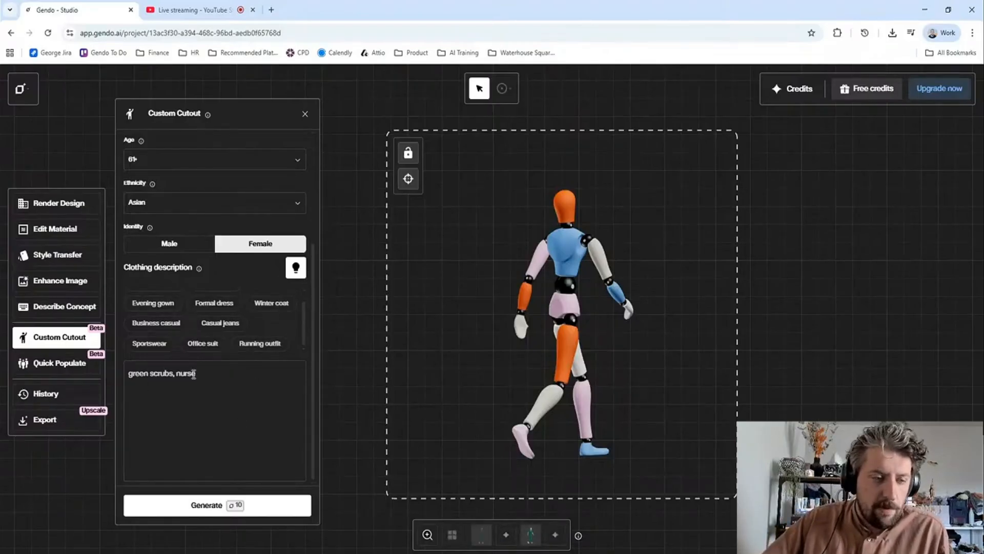
pyautogui.click(294, 268)
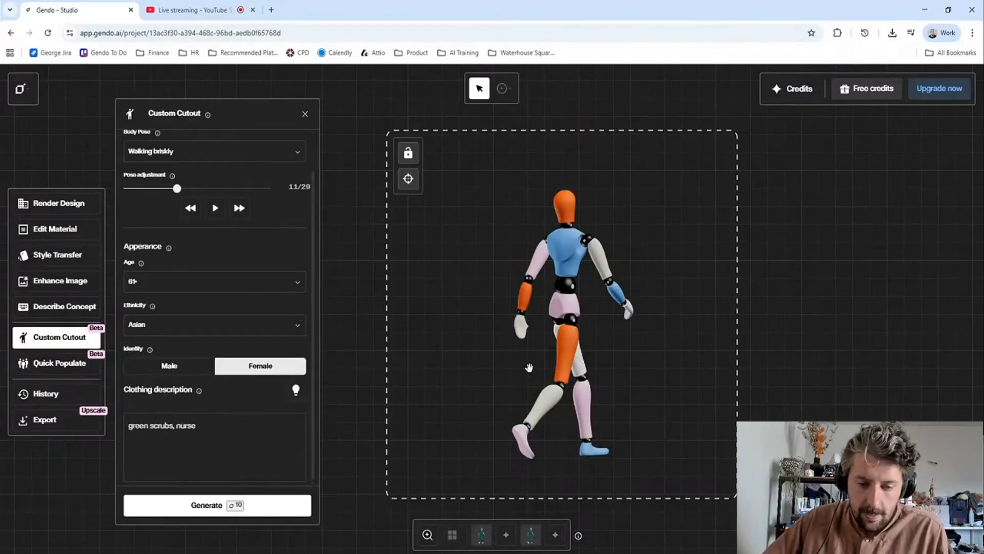
# - View the first and third generated nurse cutouts and move the Live streaming tab out of the browser window
pyautogui.click(486, 534)
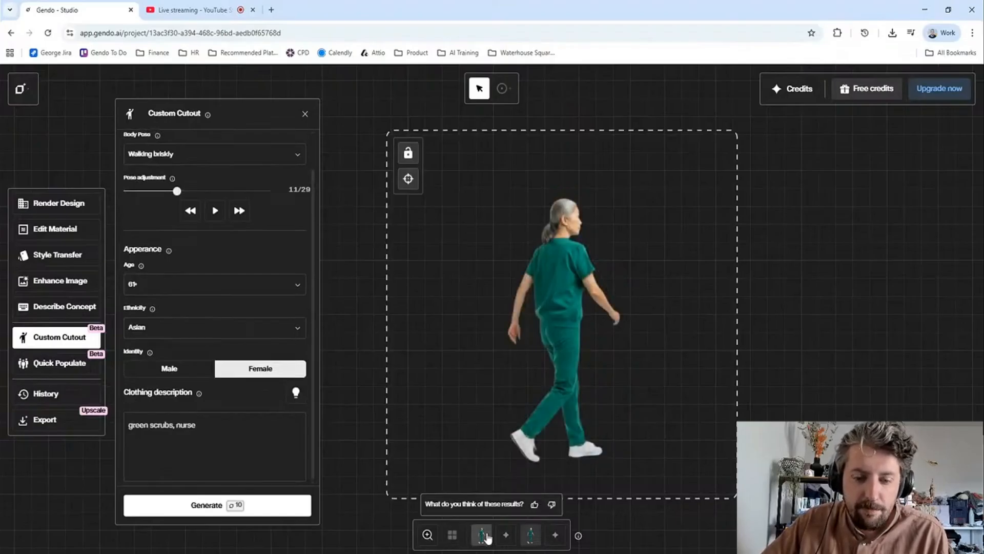
pyautogui.click(530, 536)
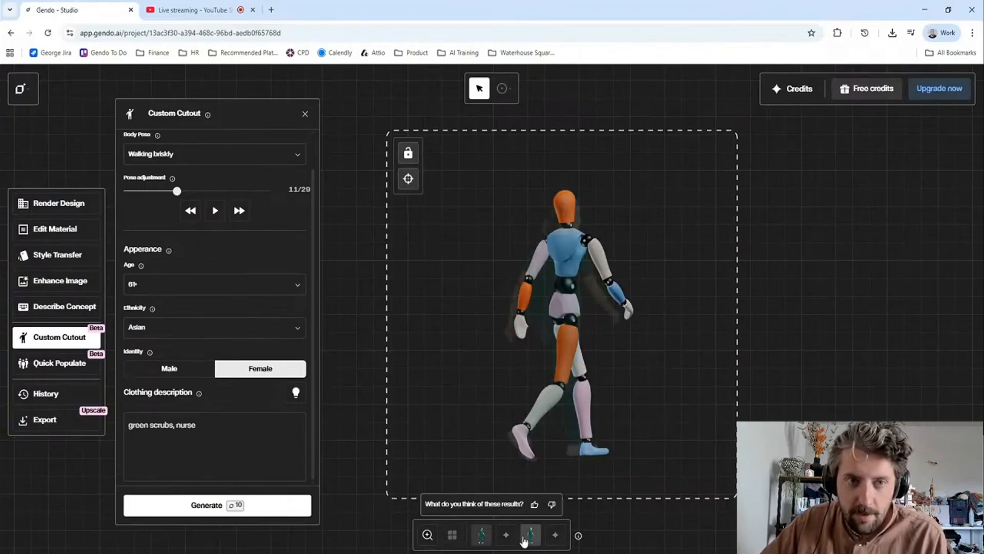
pyautogui.moveTo(208, 10); pyautogui.dragTo(1, 20)
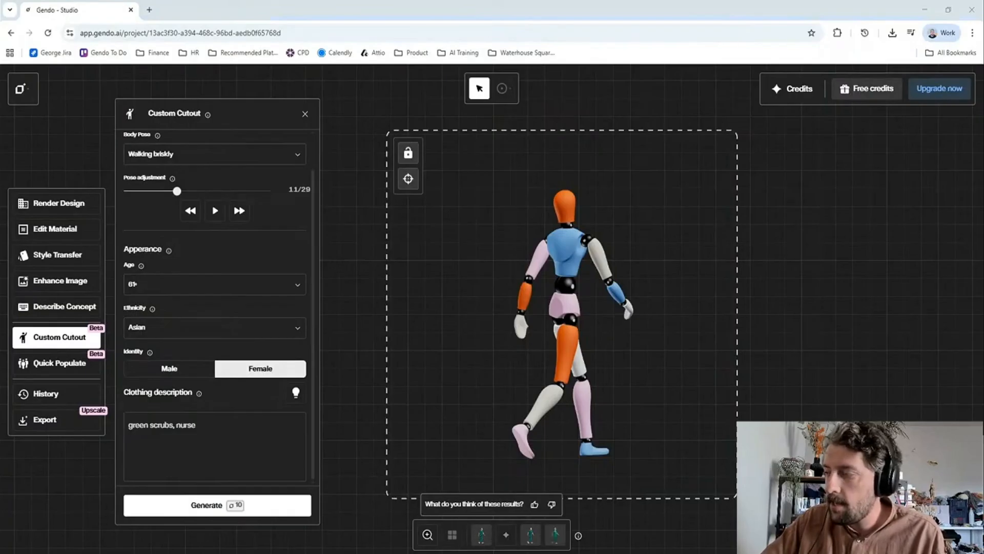
# - Display the third generated nurse cutout and compare it with the mannequin's pose
pyautogui.click(528, 535)
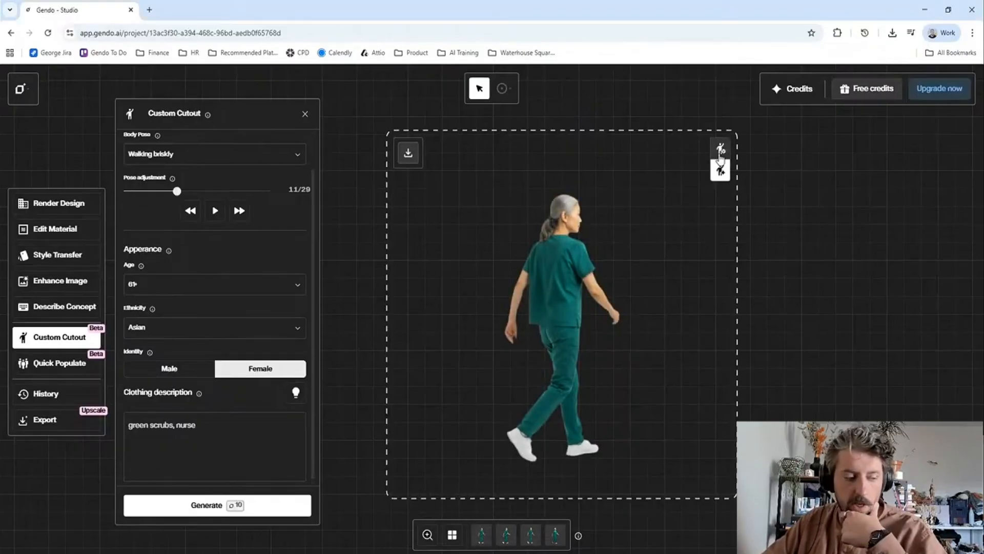
pyautogui.click(719, 151)
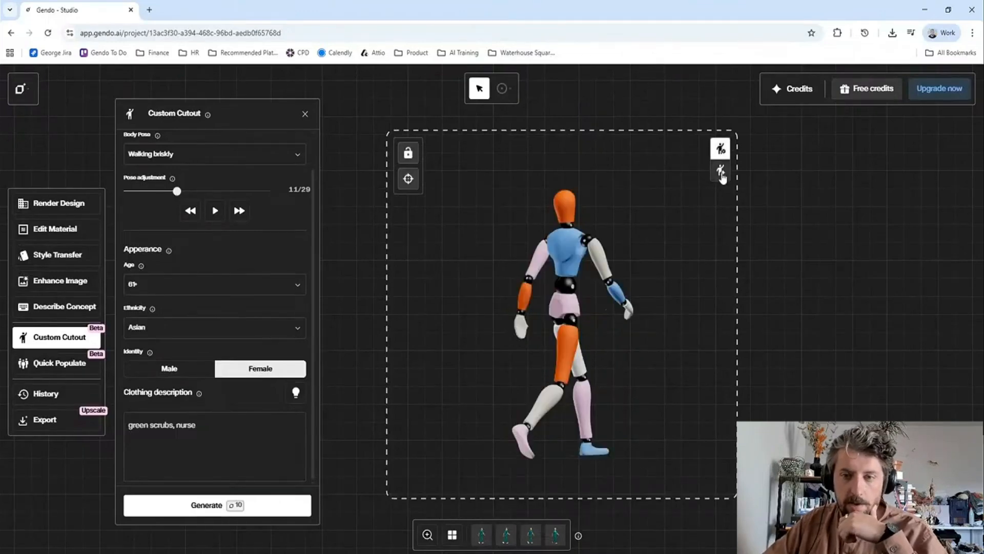
pyautogui.click(722, 175)
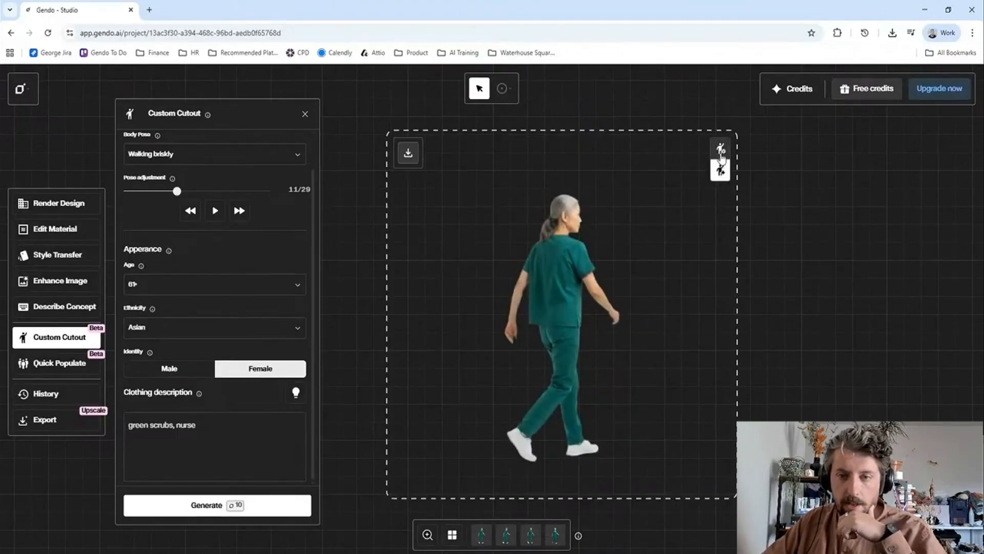
# - Compare the nurse cutout with the mannequin once more and download the cutout as a PNG
pyautogui.click(721, 153)
pyautogui.click(720, 171)
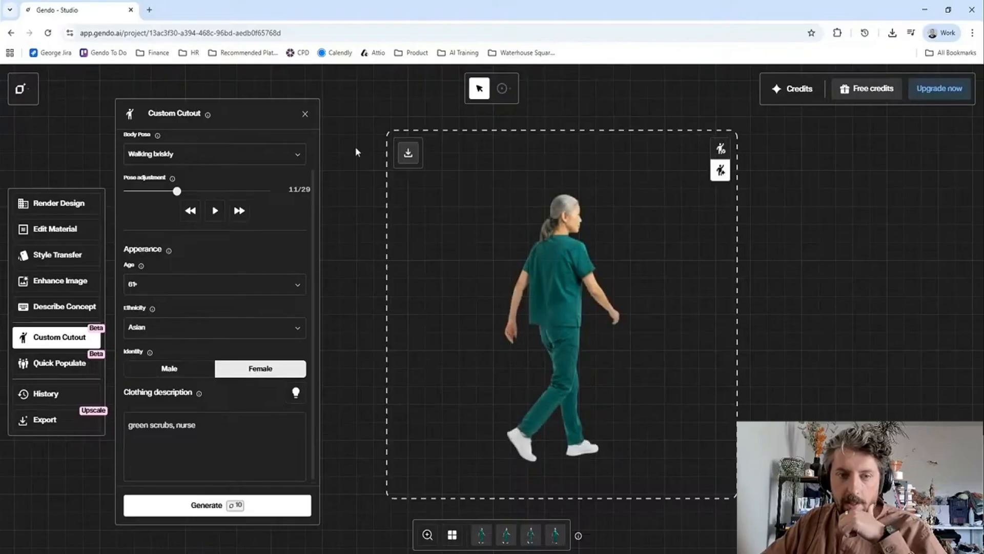
pyautogui.click(416, 158)
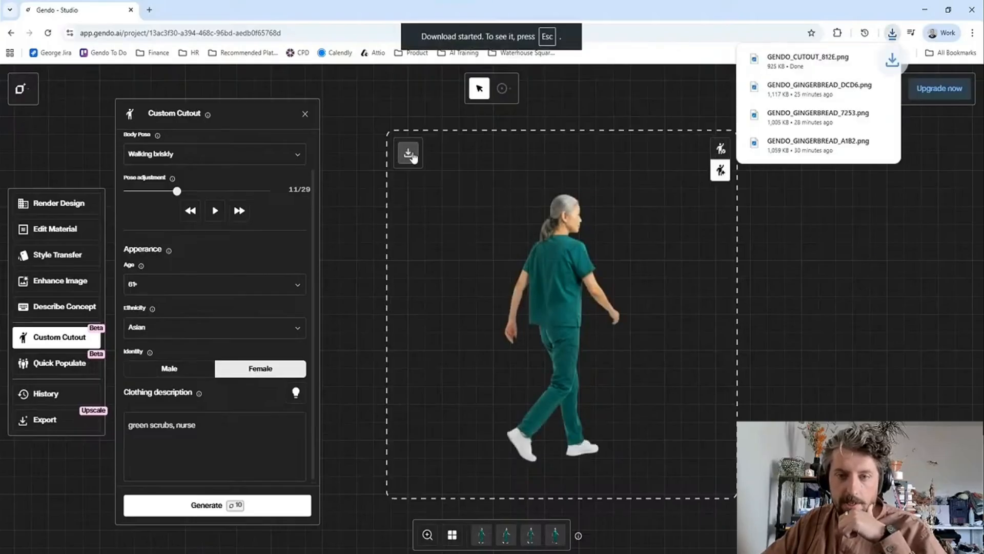
# - Display the mannequin, lock and unlock its view, and reset it to the default viewing angle
pyautogui.click(720, 150)
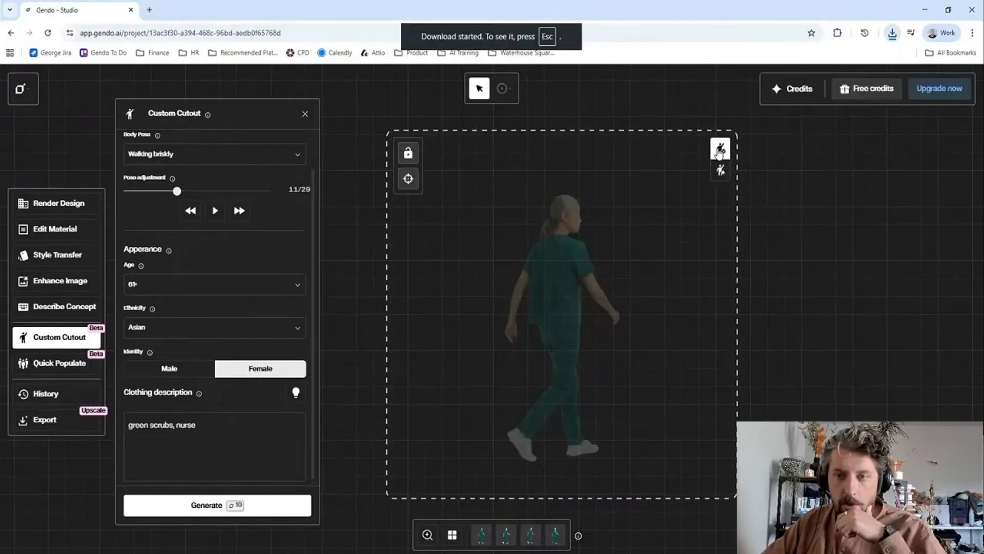
pyautogui.click(402, 155)
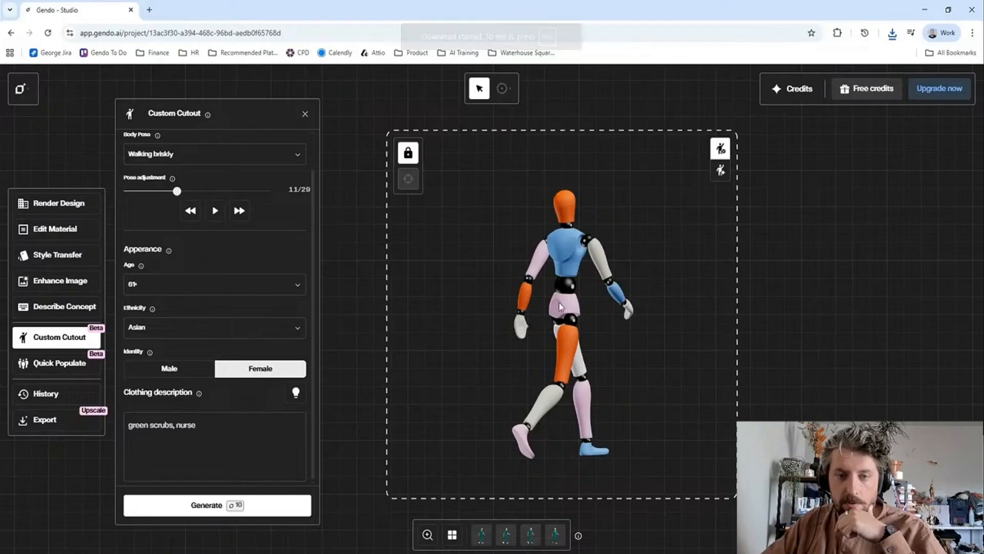
pyautogui.click(408, 152)
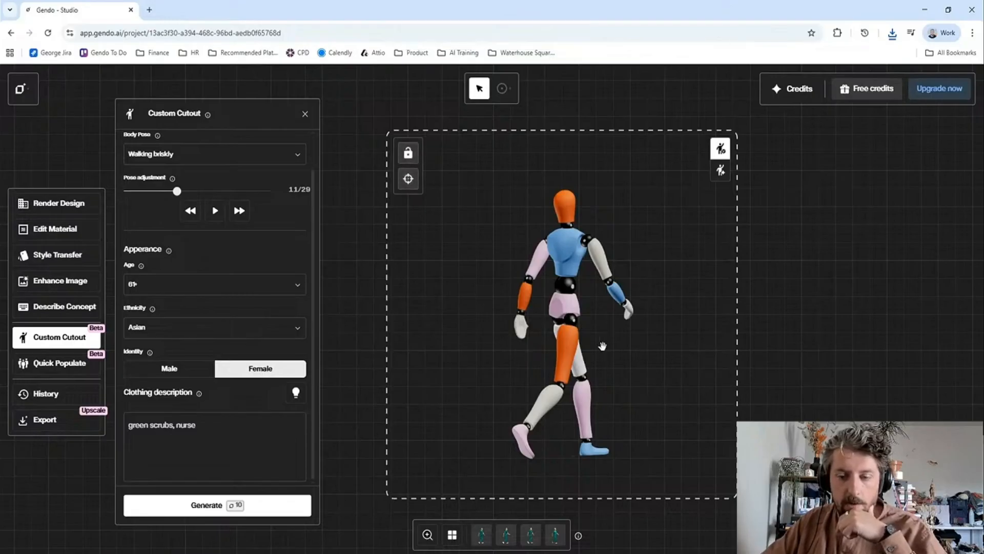
pyautogui.click(409, 180)
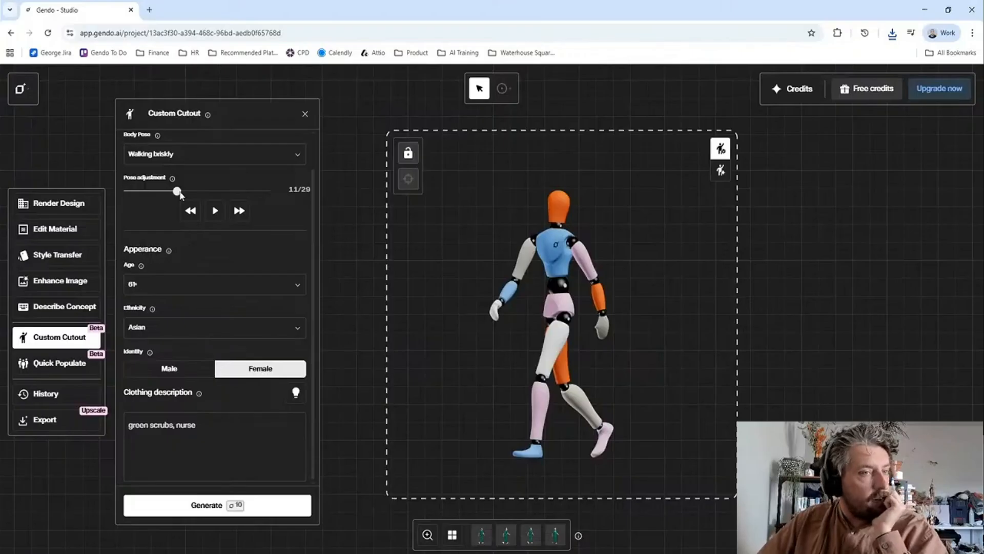
# - Set the body pose to Sitting down and the pose adjustment to frame 66 of 67
pyautogui.scroll(1, 195, 220)
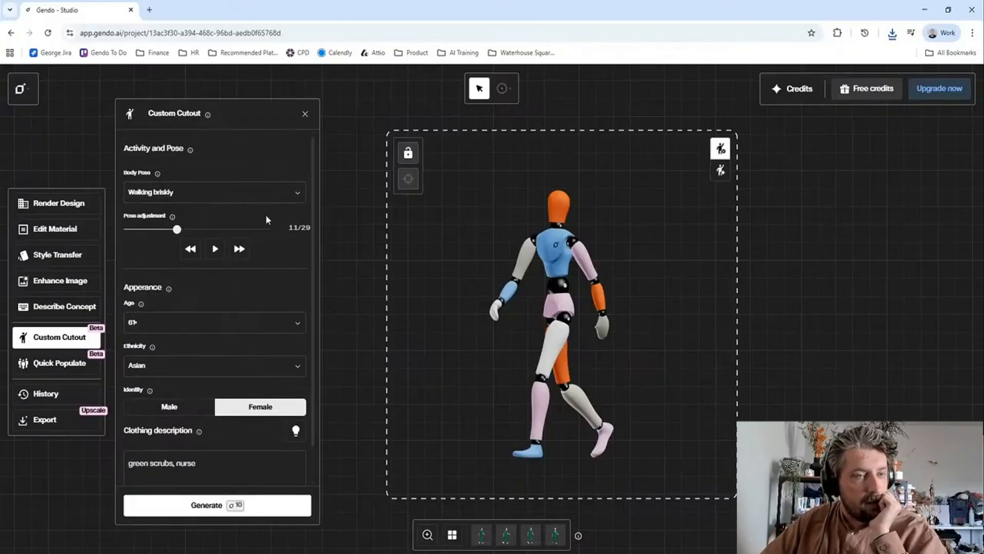
pyautogui.click(256, 196)
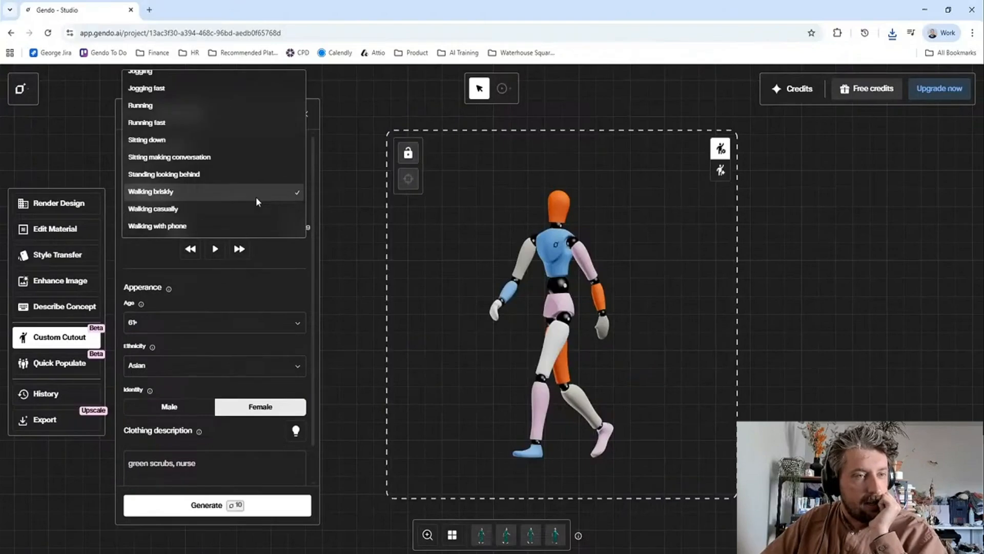
pyautogui.click(250, 144)
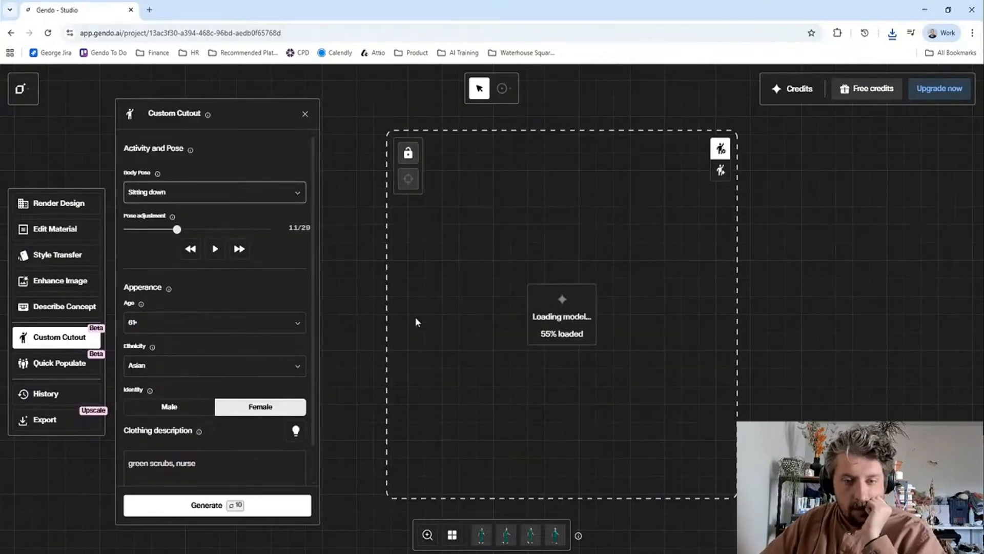
pyautogui.moveTo(557, 365)
pyautogui.mouseDown()
pyautogui.moveTo(536, 360)
pyautogui.moveTo(553, 380)
pyautogui.mouseUp()
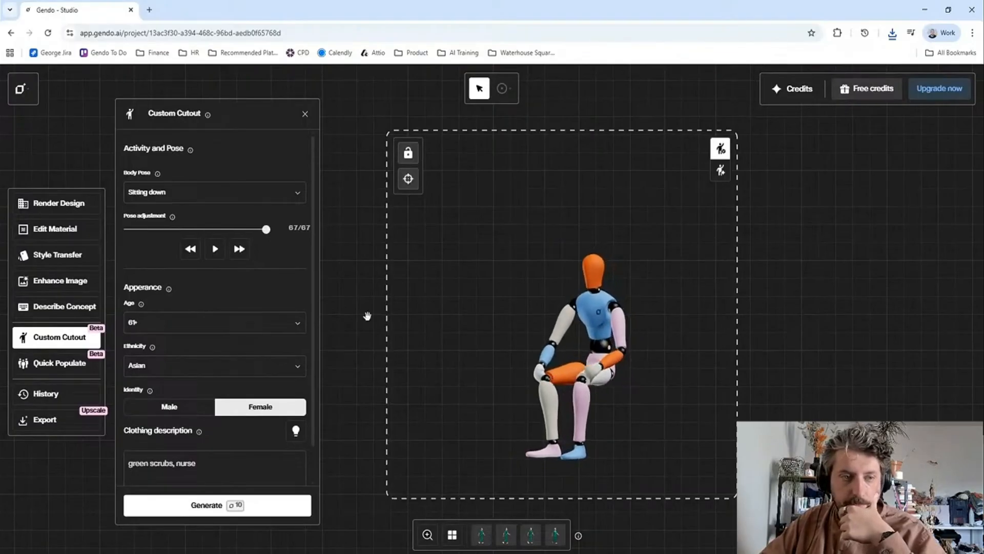
pyautogui.moveTo(261, 231); pyautogui.dragTo(268, 257)
# - Set the appearance to age 18-25, Caucasian ethnicity and male identity
pyautogui.click(260, 329)
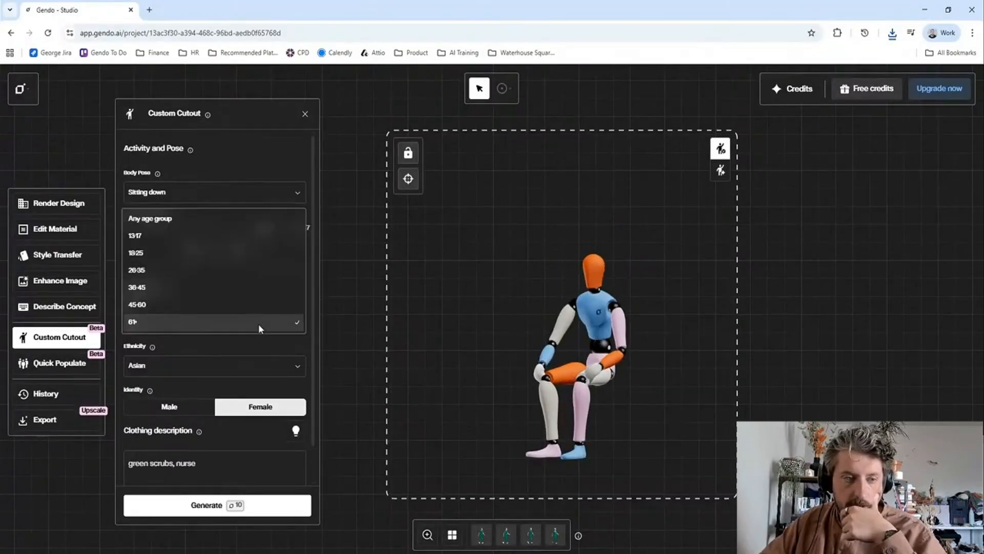
pyautogui.click(218, 253)
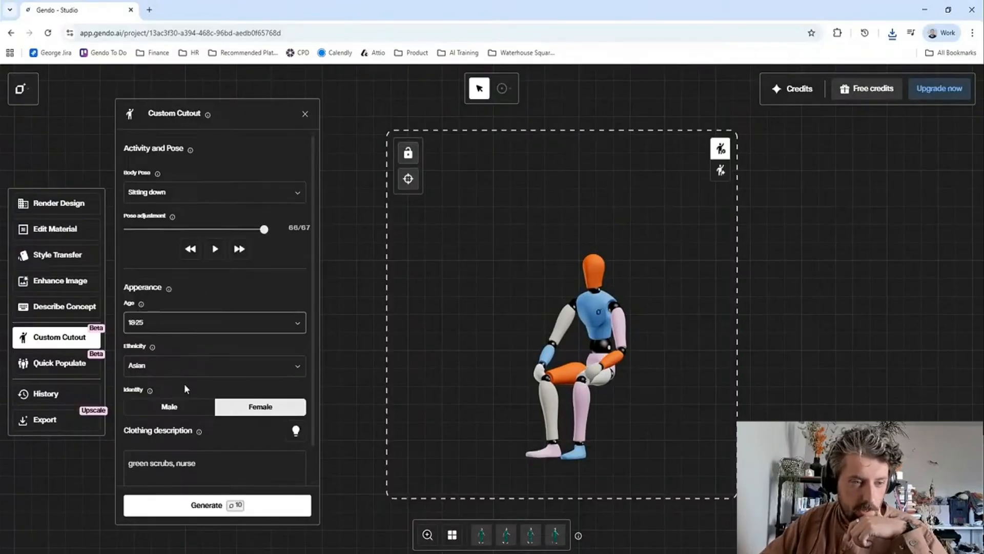
pyautogui.click(194, 365)
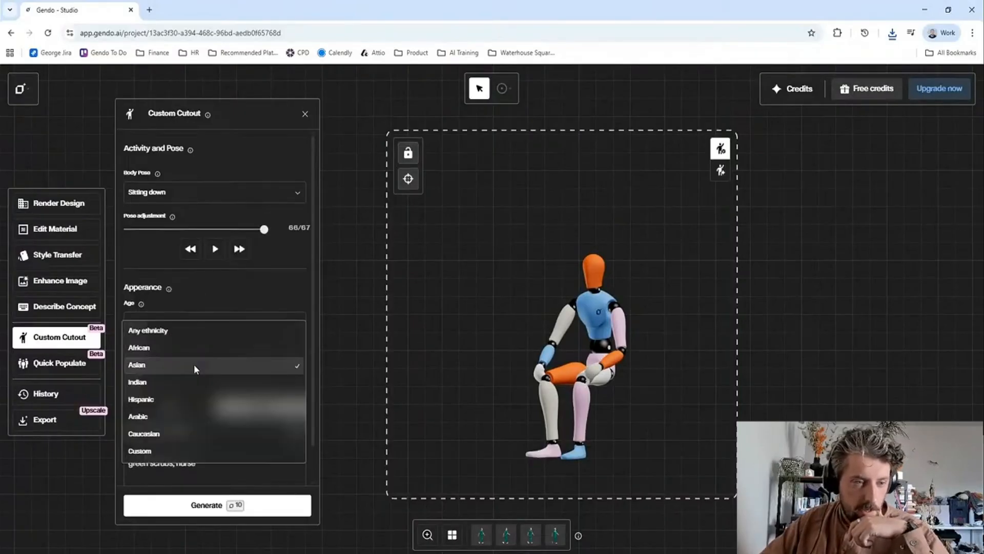
pyautogui.click(180, 432)
pyautogui.scroll(-1, 242, 320)
pyautogui.click(166, 369)
# - Replace the clothing description with "glasses, beard, beanie hat, shirt" and generate the cutouts
pyautogui.click(251, 446)
pyautogui.moveTo(247, 432); pyautogui.dragTo(131, 405)
pyautogui.press('BackSpace')
pyautogui.write('glasses, bear')
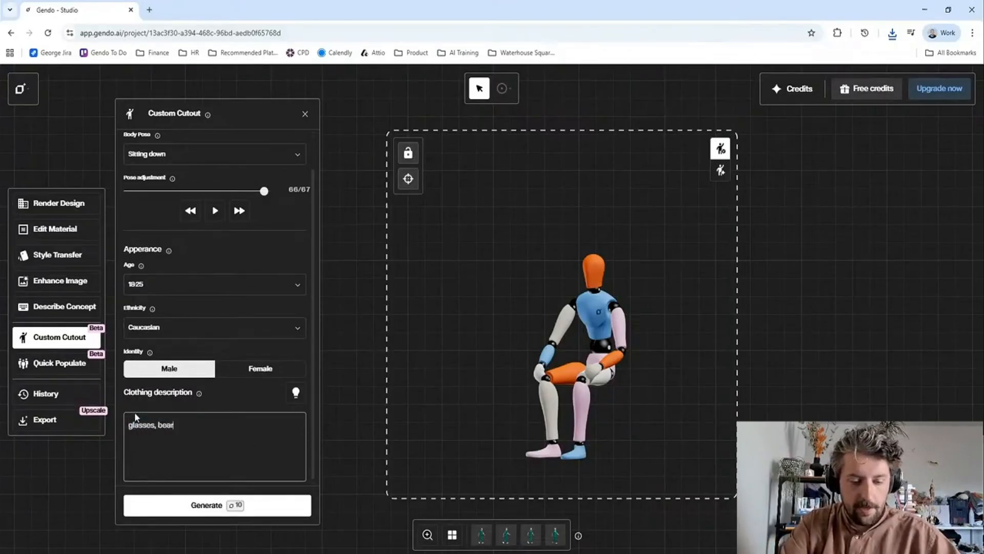
pyautogui.write('d, be')
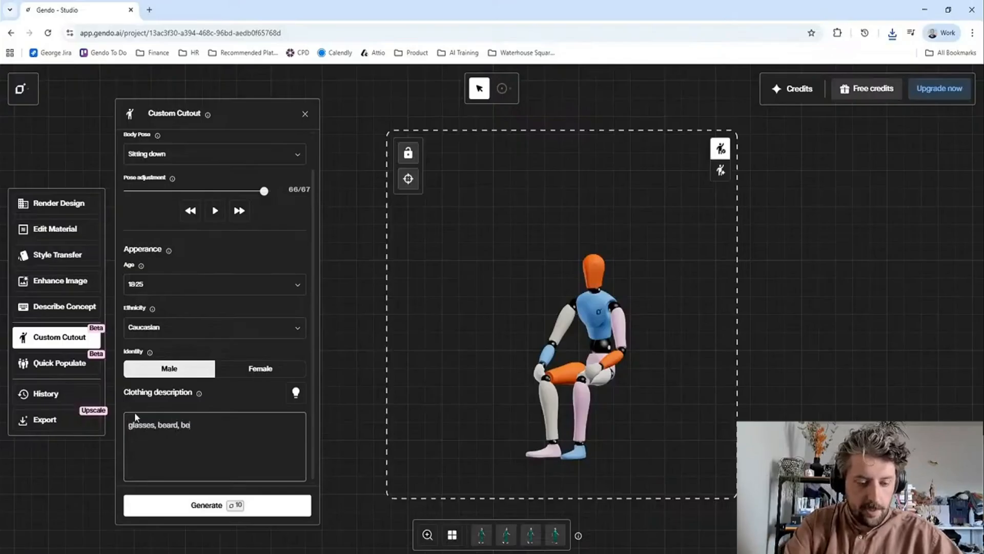
pyautogui.write('anie hat, ')
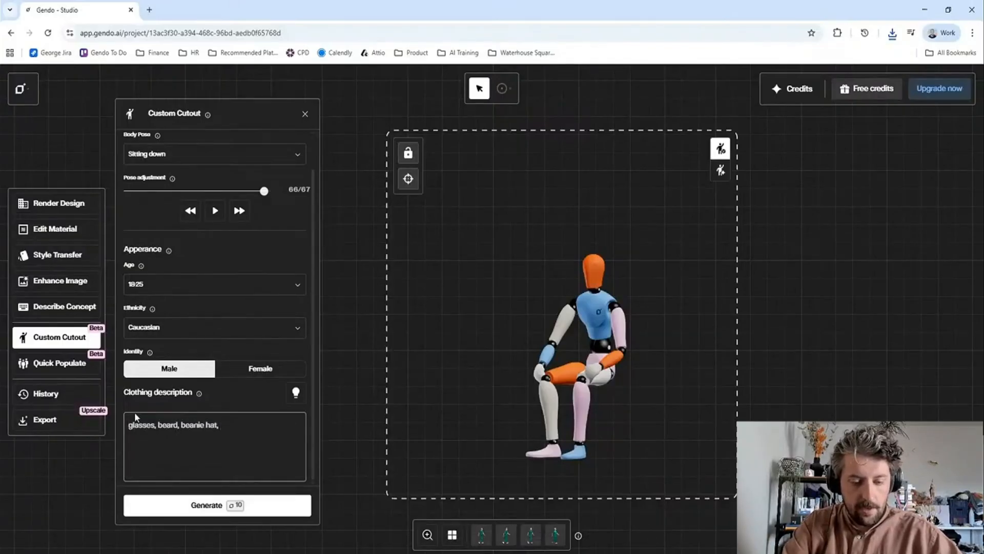
pyautogui.write('shirt')
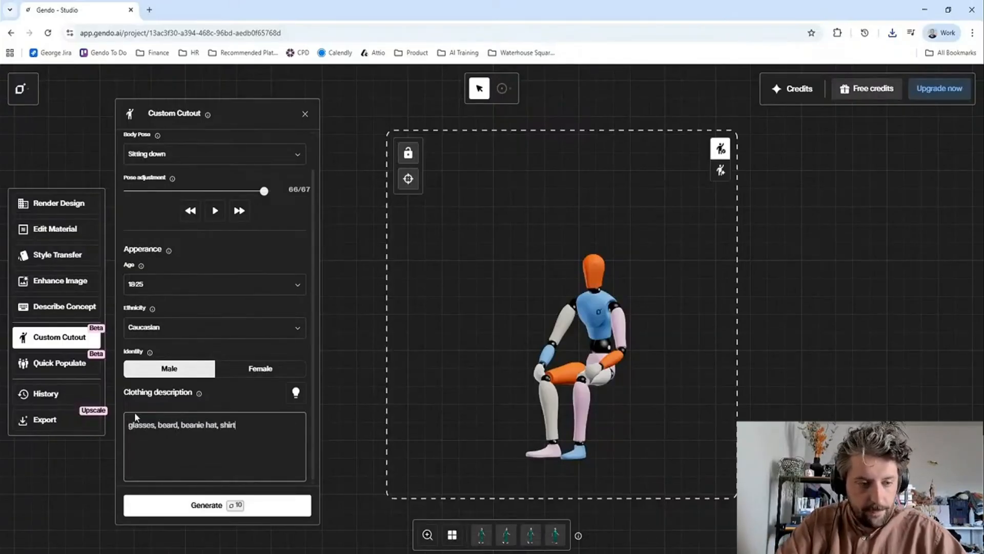
pyautogui.click(262, 513)
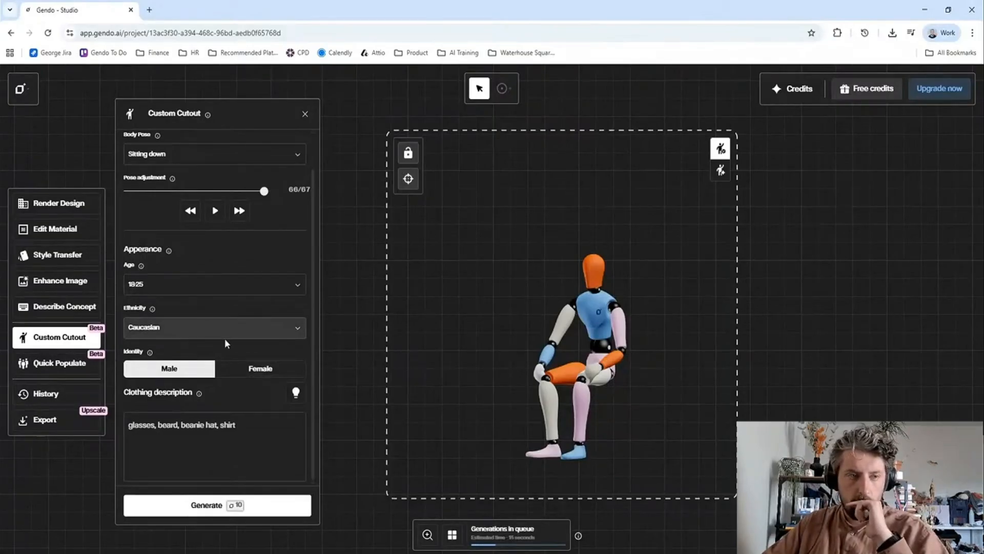
# - View the second and first generated cutouts of the seated man
pyautogui.scroll(1, 225, 334)
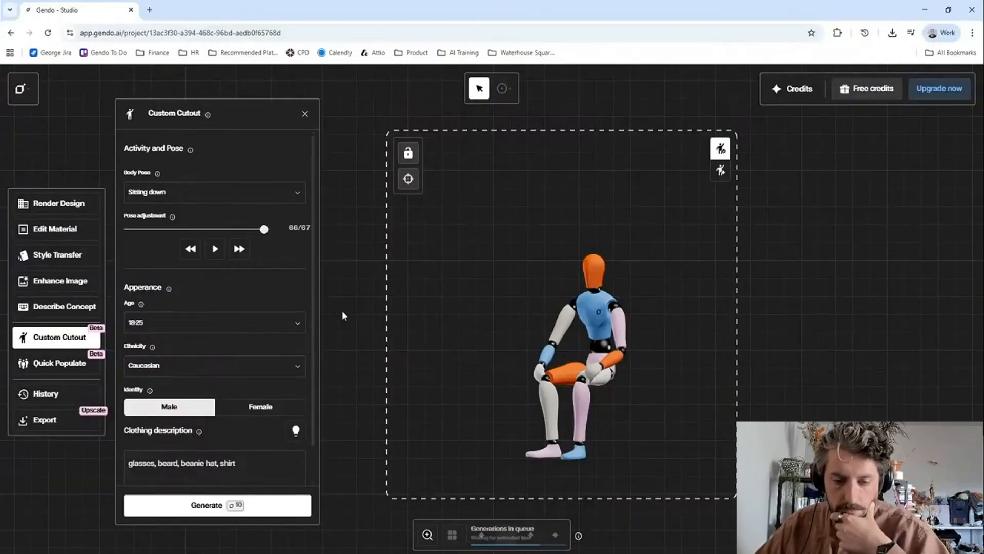
pyautogui.click(507, 535)
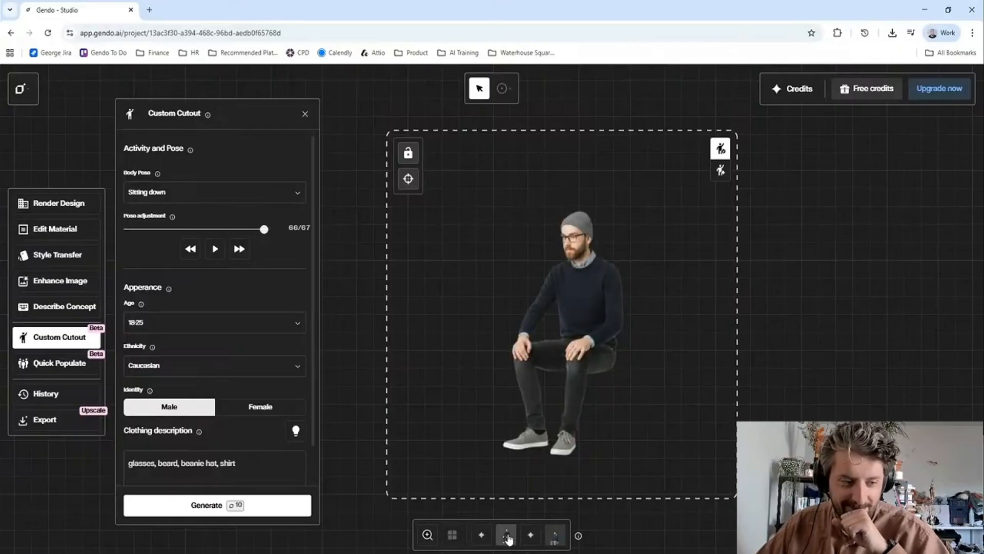
pyautogui.click(483, 537)
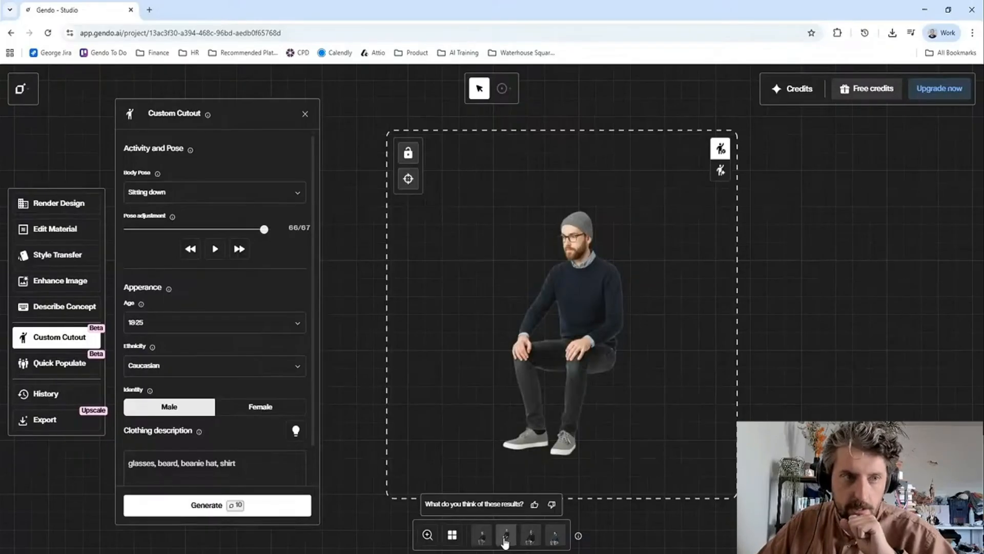
# - Look at the kitchen image in Photoshop and return to the Custom Cutout tool in Gendo
pyautogui.click(388, 552)
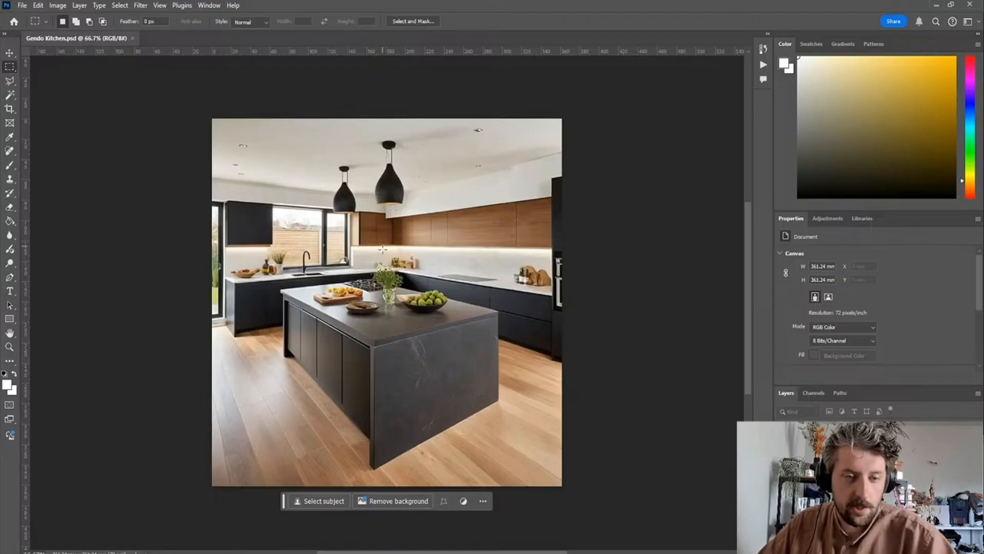
pyautogui.hotkey('alt', 'Tab')
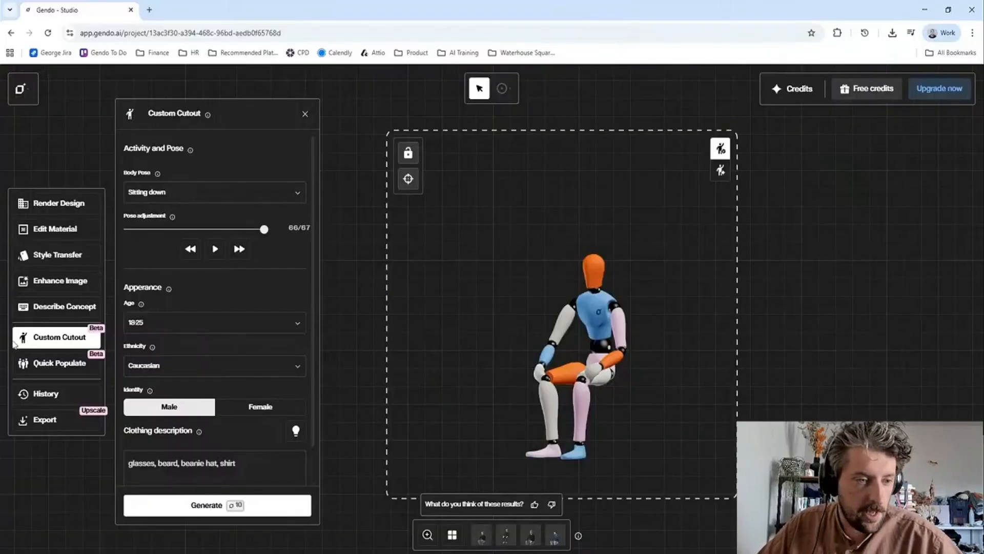
pyautogui.click(63, 308)
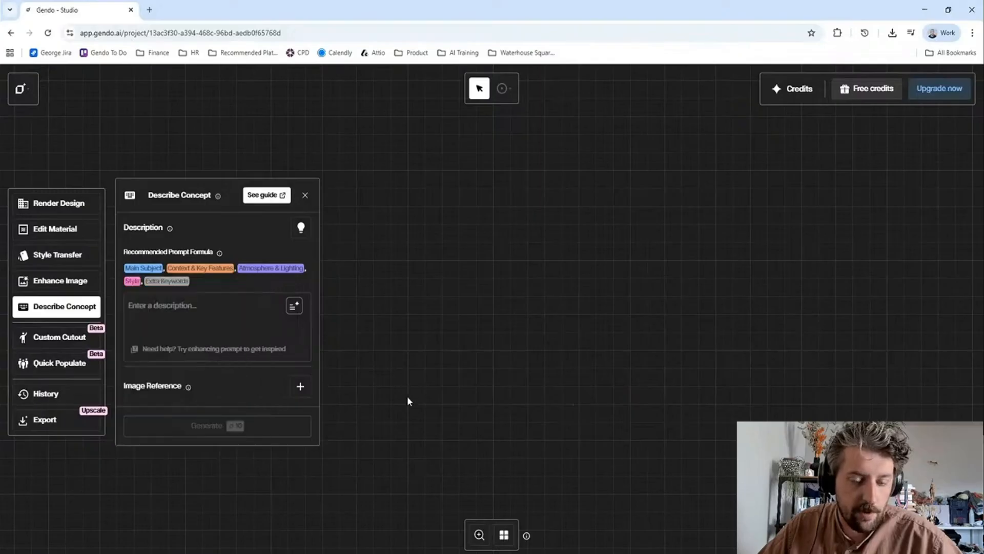
pyautogui.hotkey('alt', 'Tab')
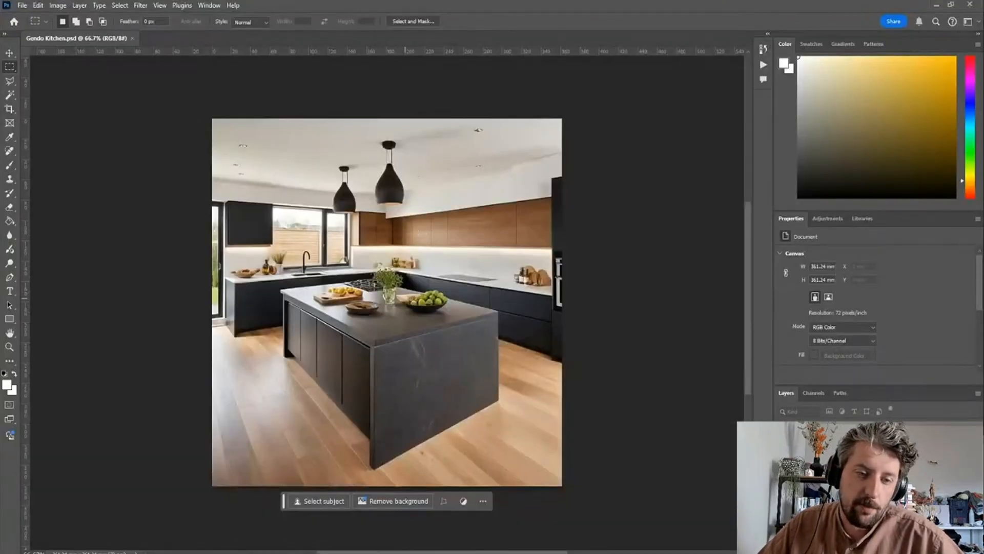
pyautogui.hotkey('alt', 'Tab')
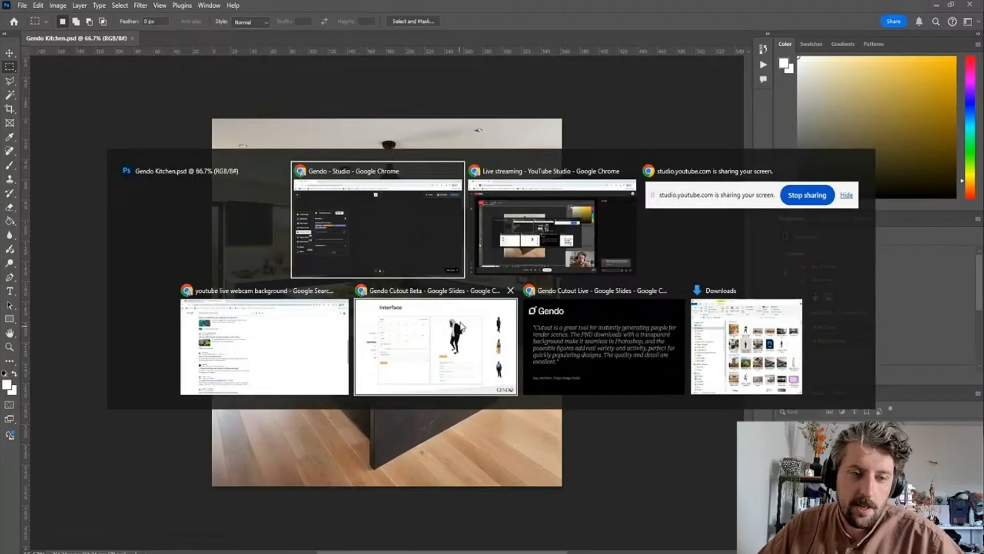
pyautogui.click(60, 337)
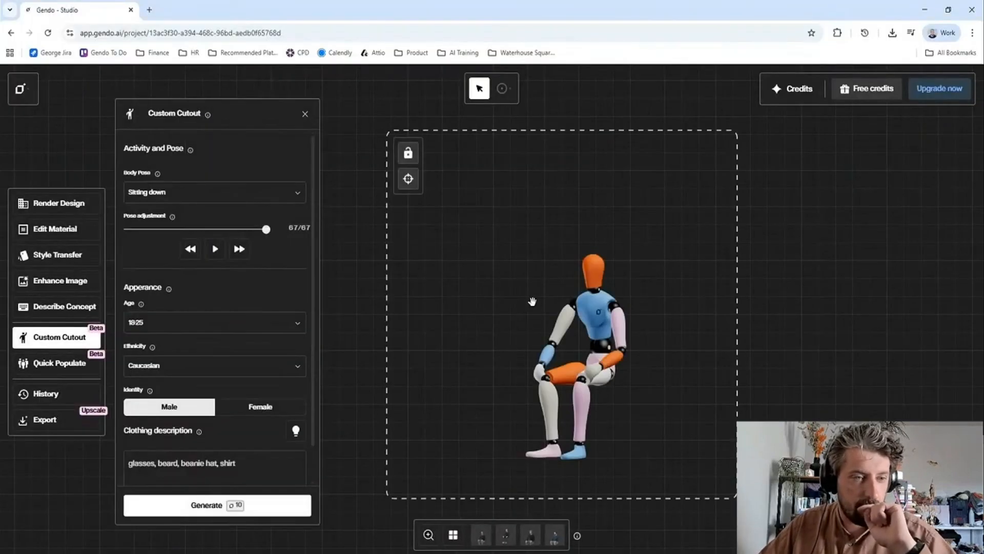
# - Set the body pose to Standing looking behind and the pose adjustment to frame 100 of 121
pyautogui.click(294, 193)
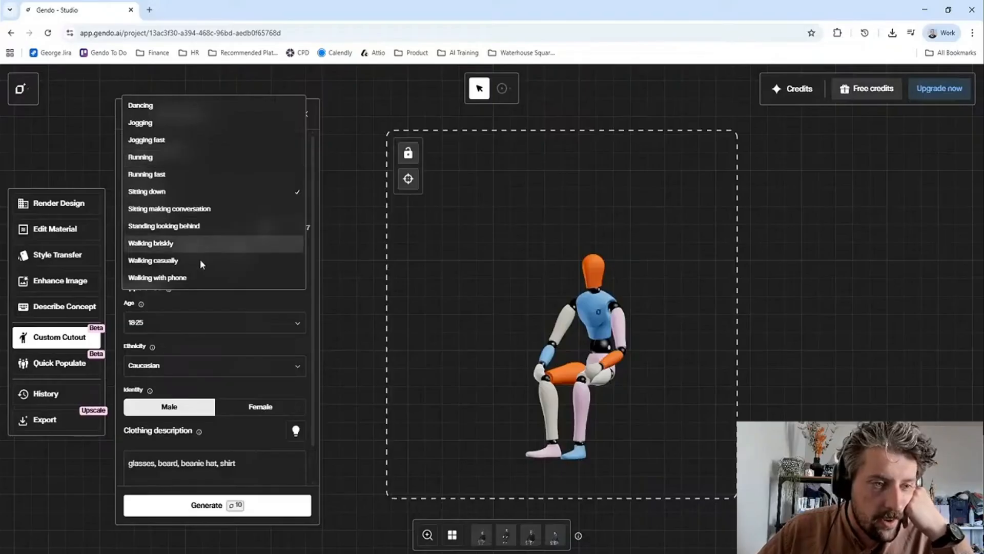
pyautogui.click(209, 227)
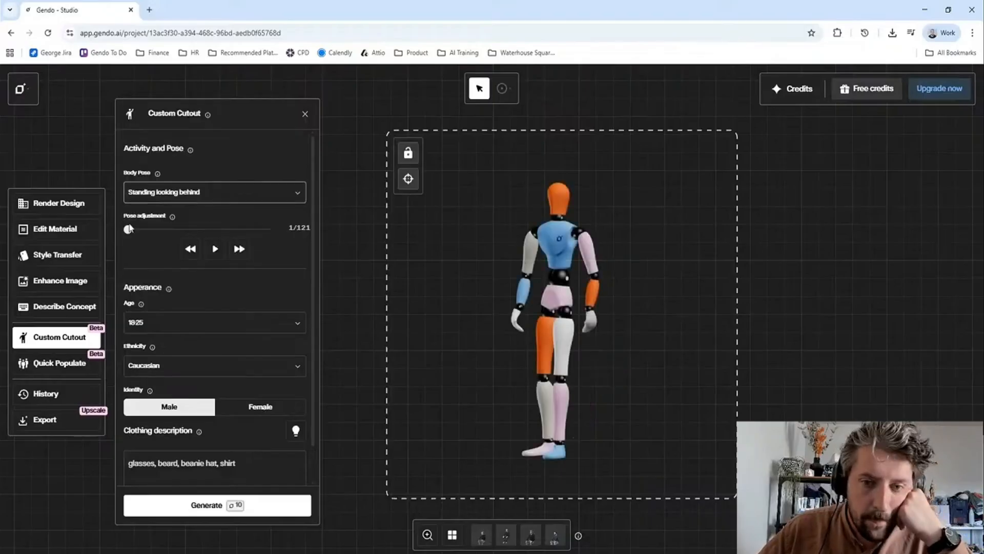
pyautogui.moveTo(149, 226)
pyautogui.mouseDown()
pyautogui.moveTo(175, 229)
pyautogui.moveTo(153, 231)
pyautogui.mouseUp()
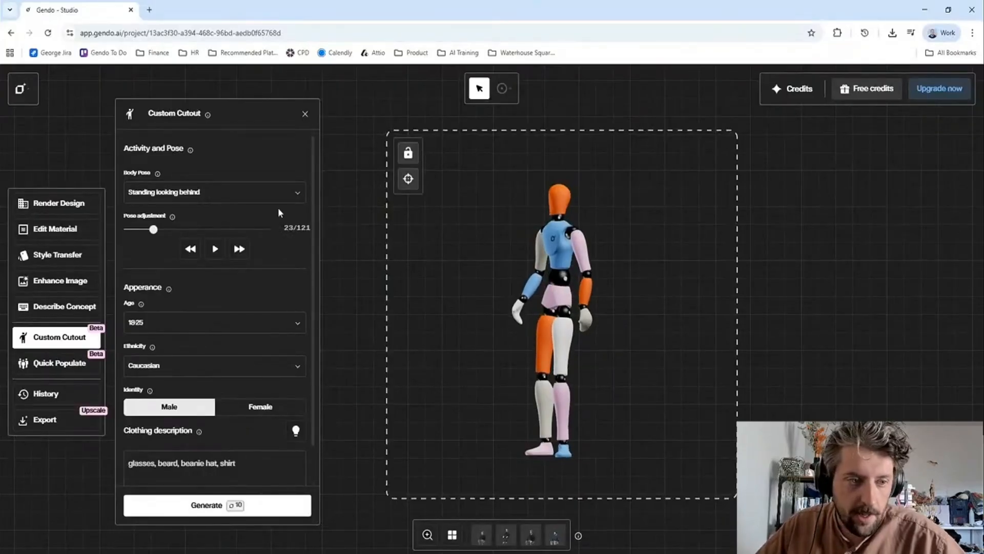
pyautogui.moveTo(154, 229); pyautogui.dragTo(242, 229)
pyautogui.moveTo(573, 340); pyautogui.dragTo(561, 348)
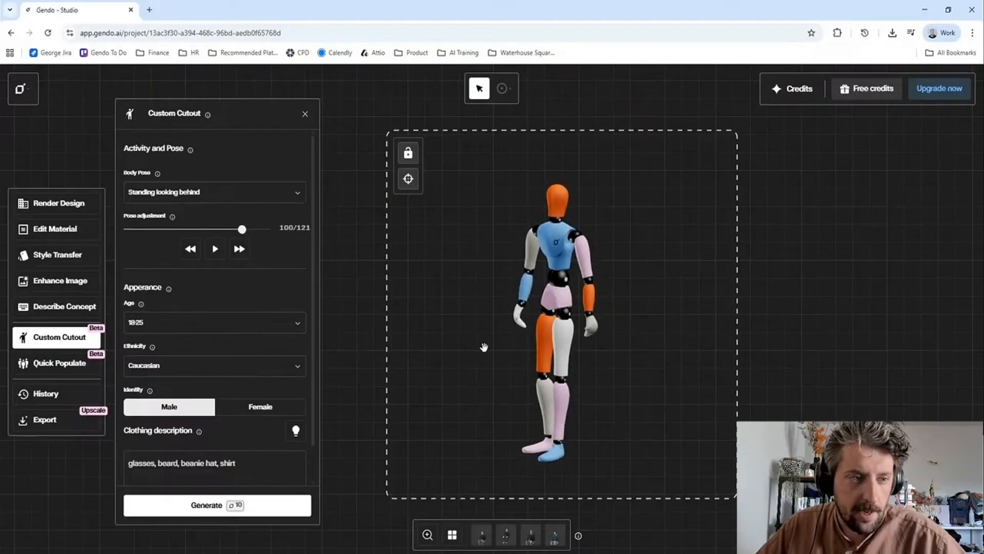
# - Change the age group to 36-45 and the ethnicity to African
pyautogui.scroll(-1, 215, 289)
pyautogui.click(242, 283)
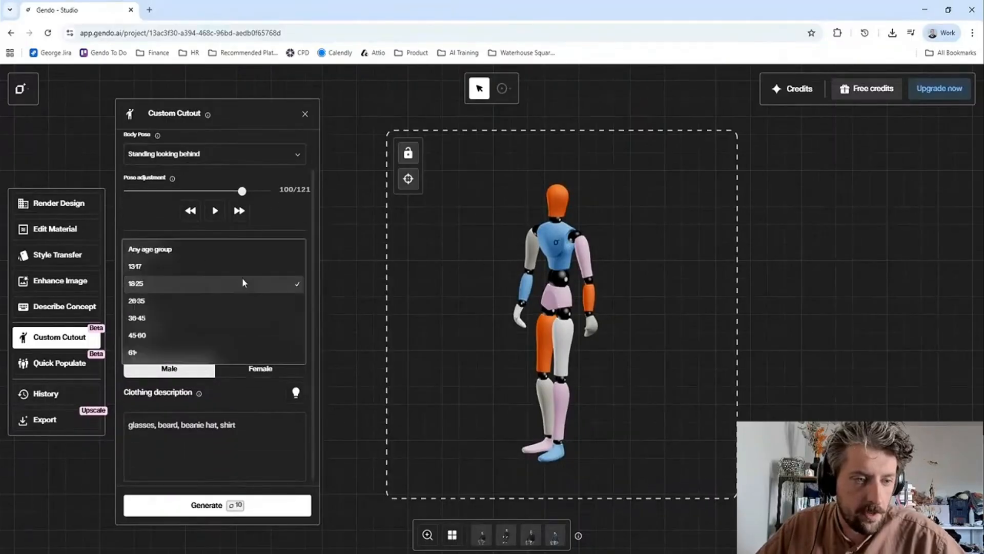
pyautogui.click(208, 315)
pyautogui.click(208, 336)
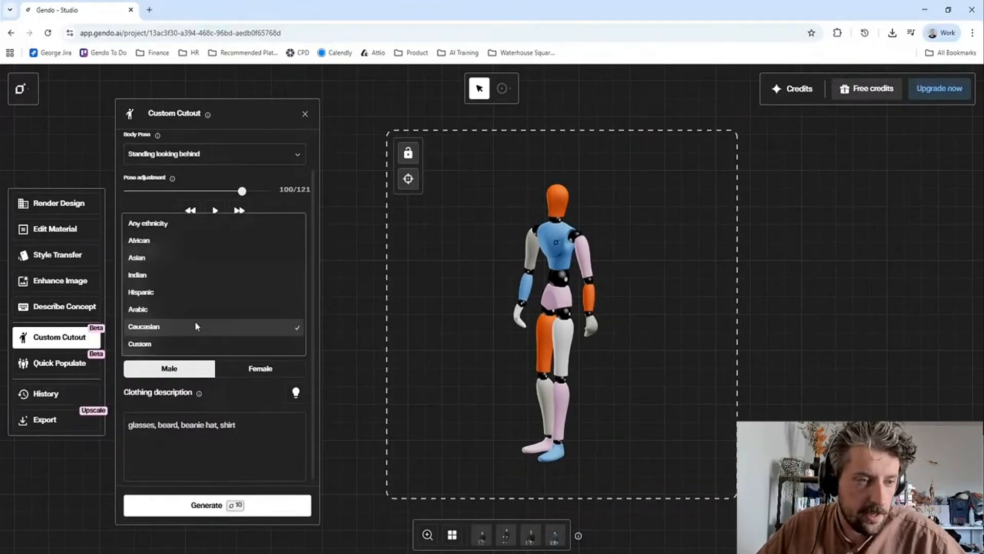
pyautogui.click(147, 241)
# - Replace the clothing description with "black apron, white shirt, chef" and generate the cutouts
pyautogui.click(240, 420)
pyautogui.hotkey('ctrl', 'a')
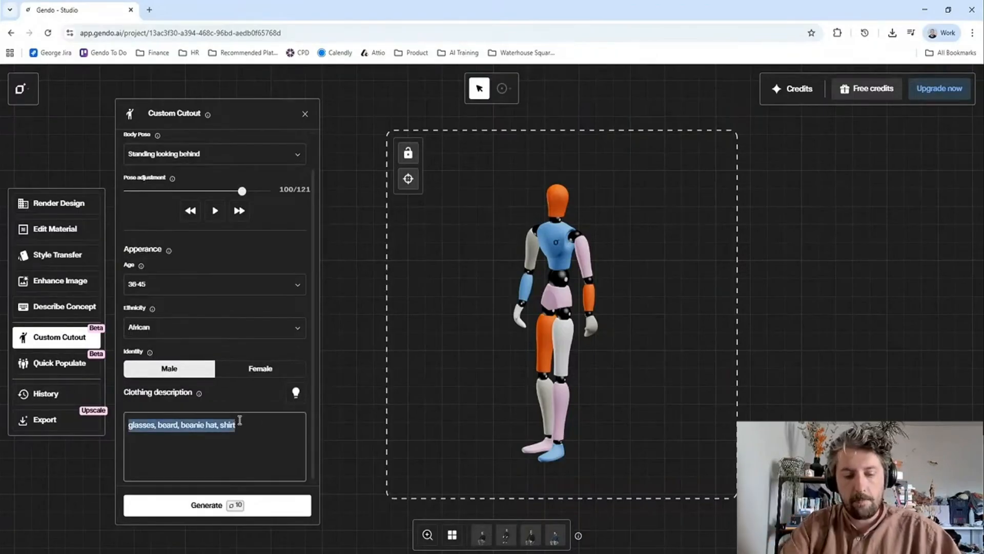
pyautogui.write('black apron')
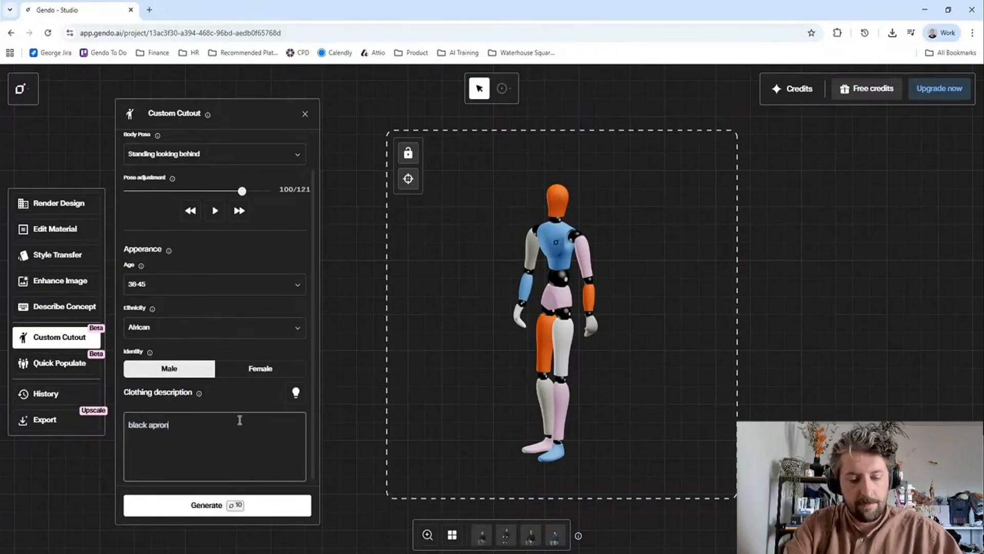
pyautogui.write(', white shirt, chef')
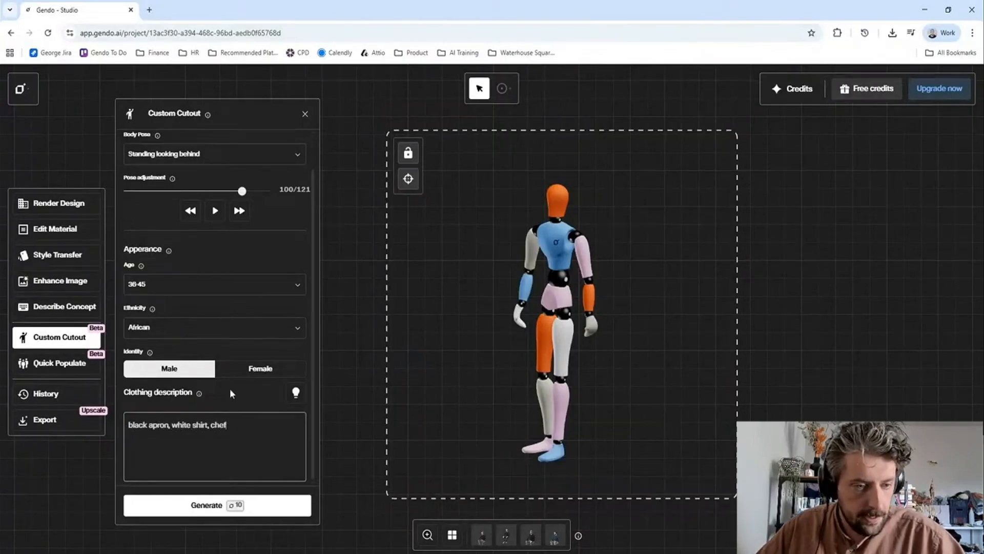
pyautogui.click(277, 514)
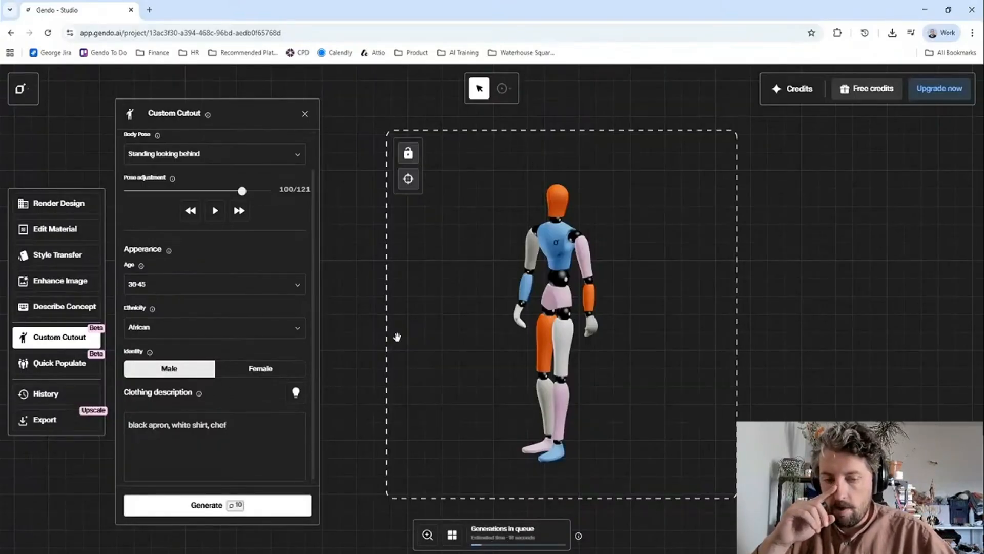
# - Look at the customer quote slide in the Gendo presentation and return to the Custom Cutout tool in Gendo
pyautogui.hotkey('alt', 'Tab')
pyautogui.hotkey('alt', 'Tab')
pyautogui.hotkey('alt', 'Tab')
pyautogui.hotkey('alt', 'Tab')
pyautogui.hotkey('alt', 'Tab')
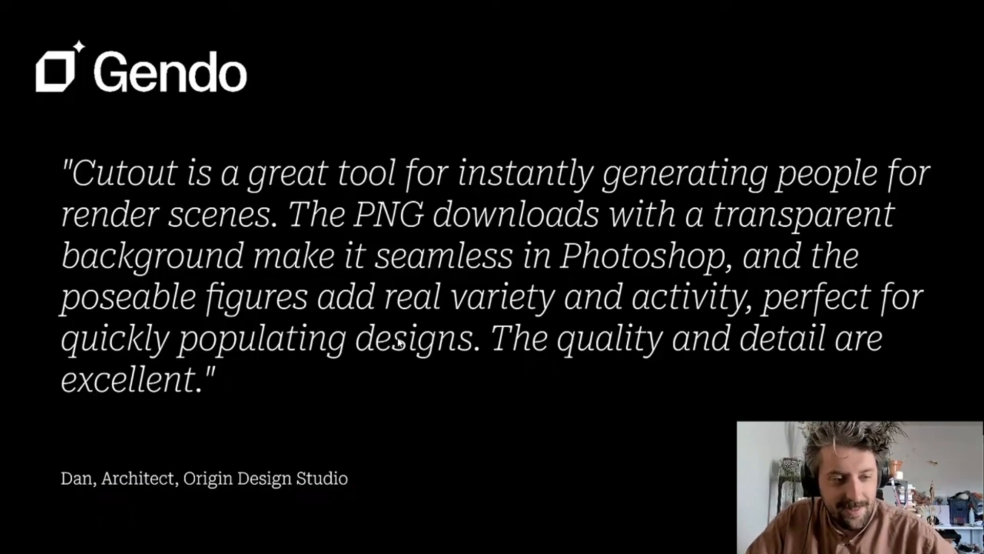
pyautogui.hotkey('alt', 'Tab')
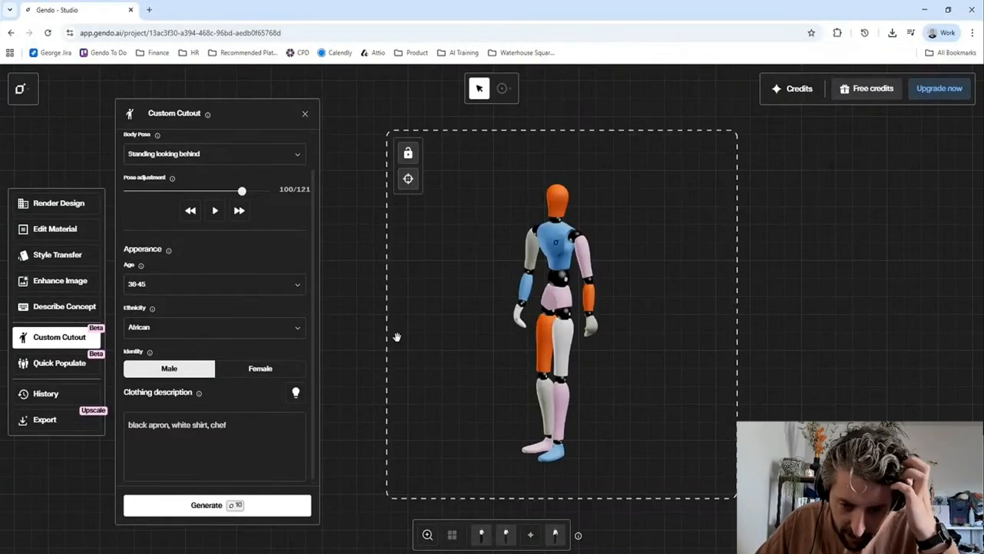
# - View the first, second and fourth generated cutouts of the chef
pyautogui.click(481, 535)
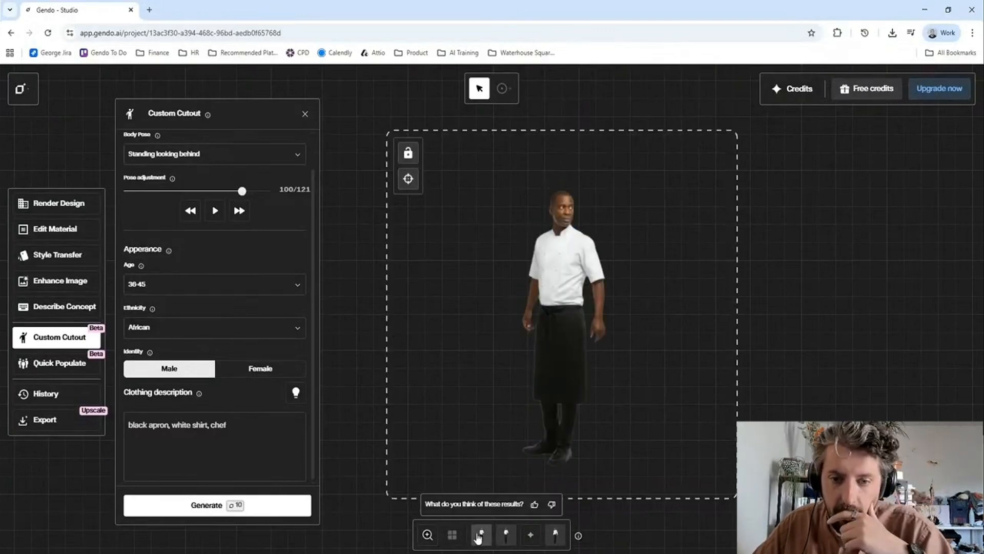
pyautogui.click(506, 536)
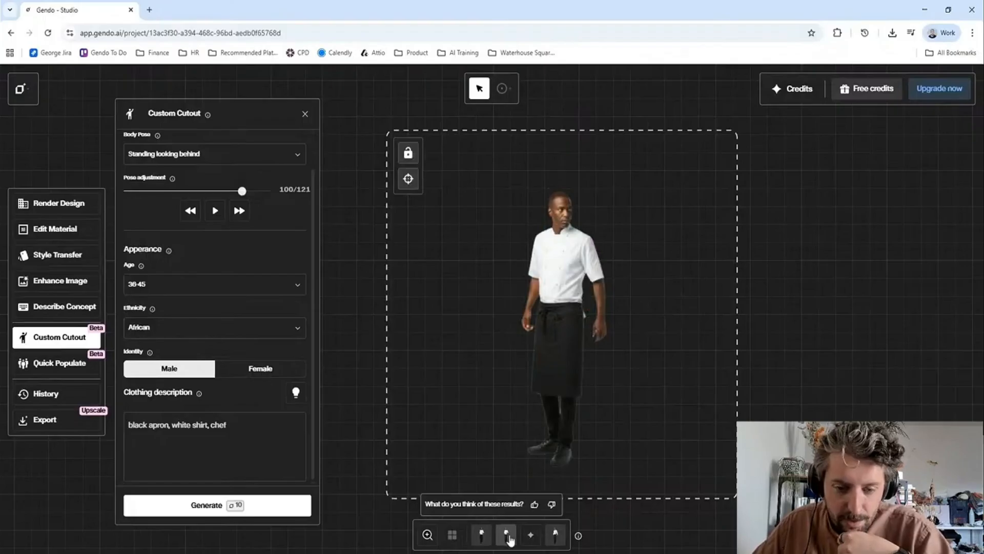
pyautogui.click(555, 535)
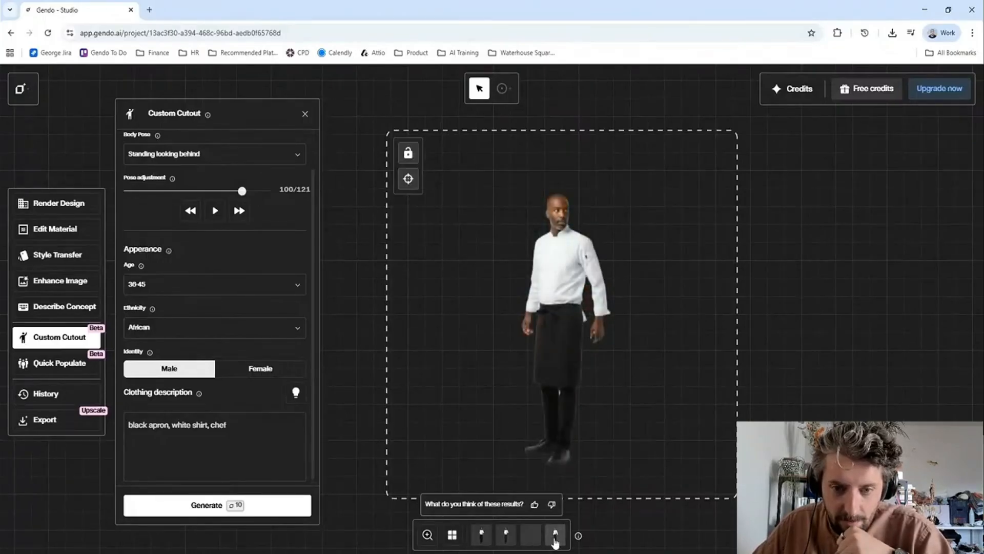
# - Download the third chef cutout, the one with the tall white hat, and switch to the kitchen image in Photoshop
pyautogui.click(532, 535)
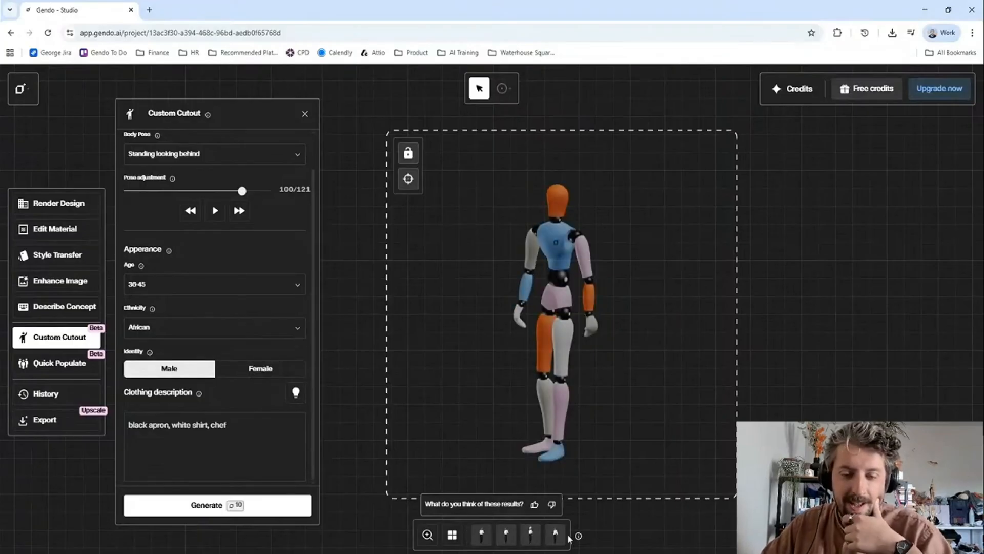
pyautogui.click(531, 536)
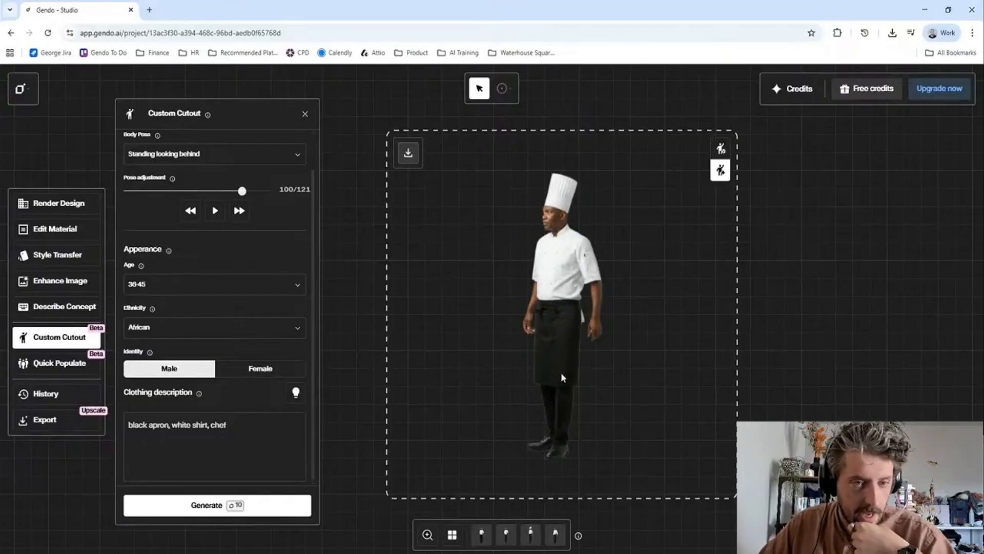
pyautogui.click(407, 155)
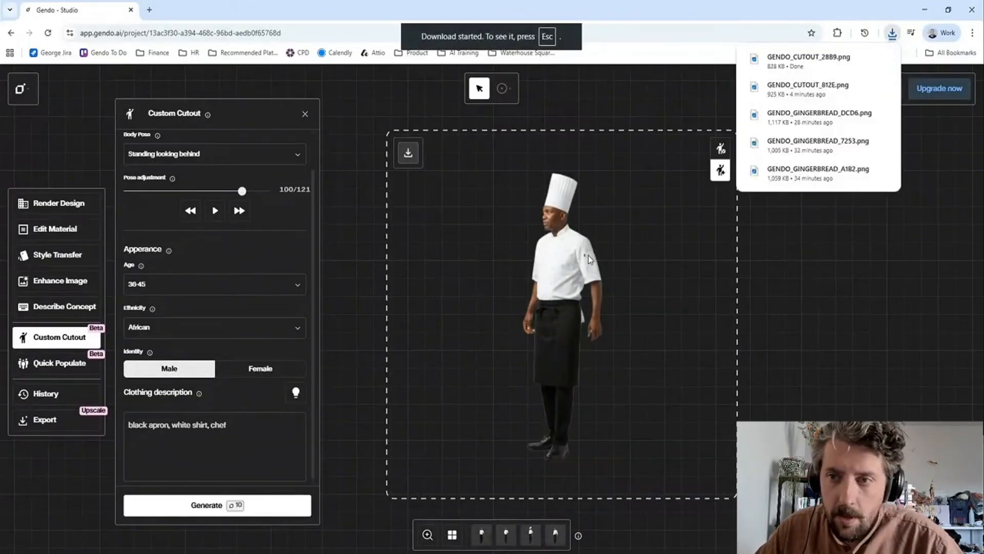
pyautogui.hotkey('alt', 'Tab')
pyautogui.hotkey('alt', 'Tab')
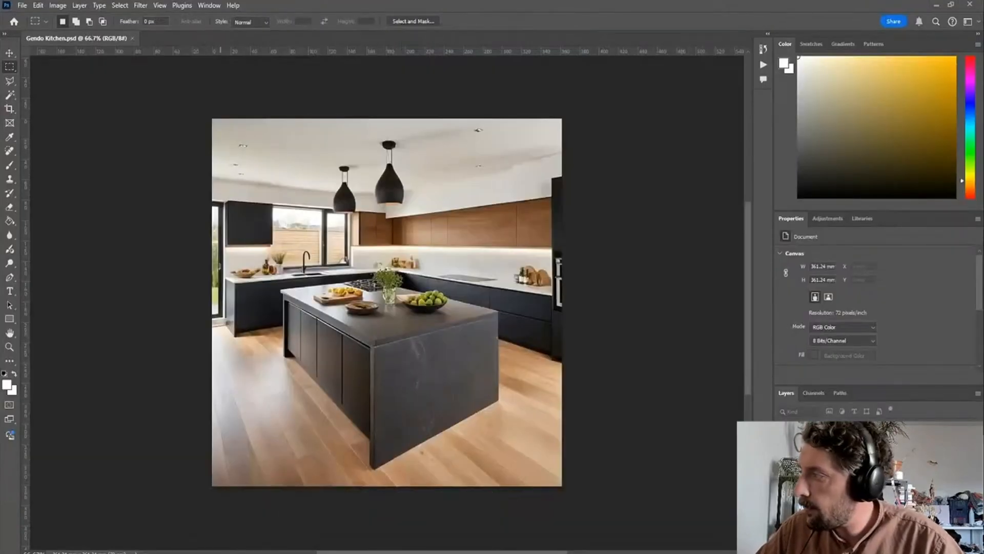
pyautogui.moveTo(779, 498); pyautogui.dragTo(430, 266)
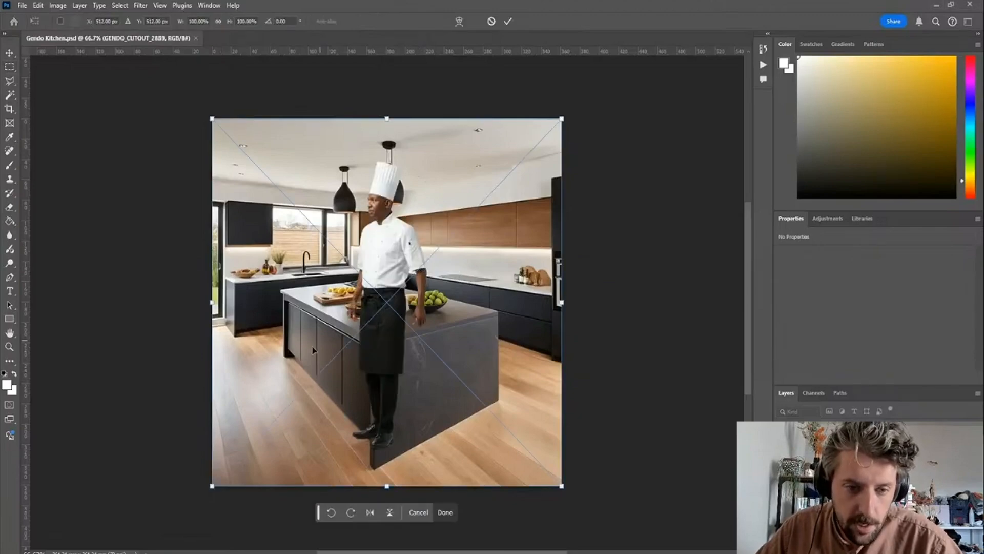
pyautogui.moveTo(211, 121); pyautogui.dragTo(235, 166)
pyautogui.press('Escape')
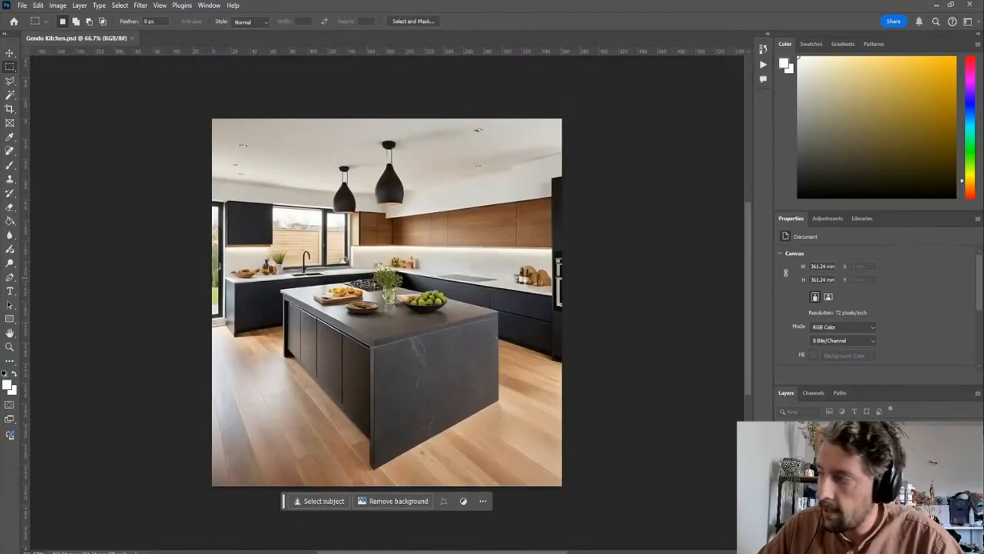
# - Place the chef cutout GENDO_CUTOUT_28B9 into the kitchen image and scale it down to about 67%
pyautogui.moveTo(779, 498); pyautogui.dragTo(479, 287)
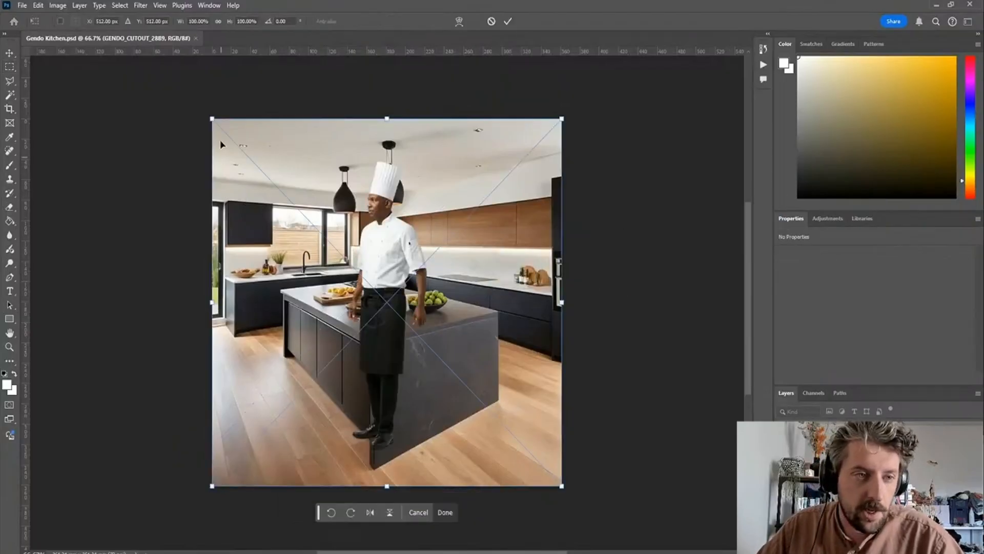
pyautogui.moveTo(210, 114); pyautogui.dragTo(326, 238)
pyautogui.moveTo(460, 353); pyautogui.dragTo(442, 254)
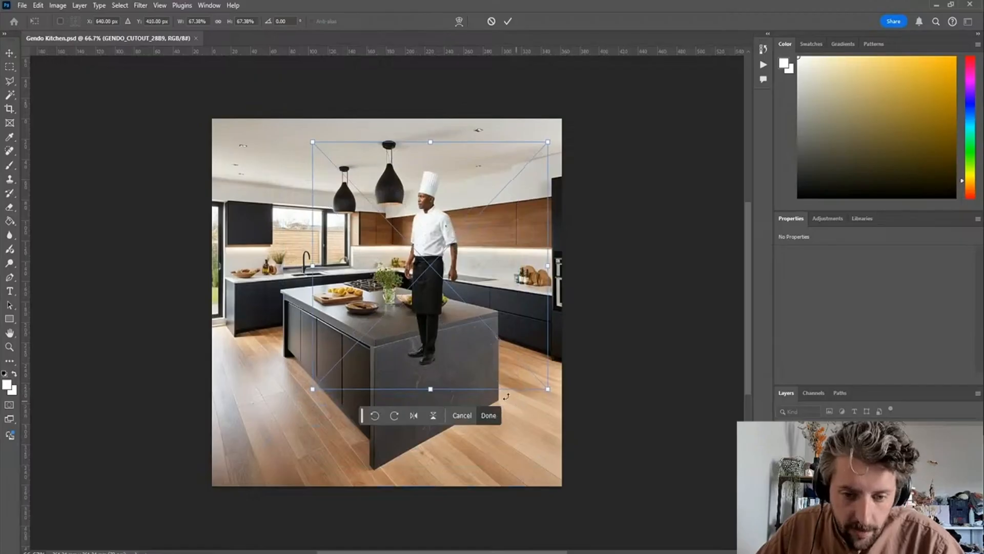
# - Scale the chef down further to about half size, position him over the island beside the fruit bowl and commit the placement
pyautogui.moveTo(433, 355); pyautogui.dragTo(431, 321)
pyautogui.moveTo(559, 129); pyautogui.dragTo(501, 206)
pyautogui.moveTo(395, 275)
pyautogui.mouseDown()
pyautogui.moveTo(420, 276)
pyautogui.moveTo(402, 276)
pyautogui.moveTo(417, 272)
pyautogui.moveTo(408, 268)
pyautogui.mouseUp()
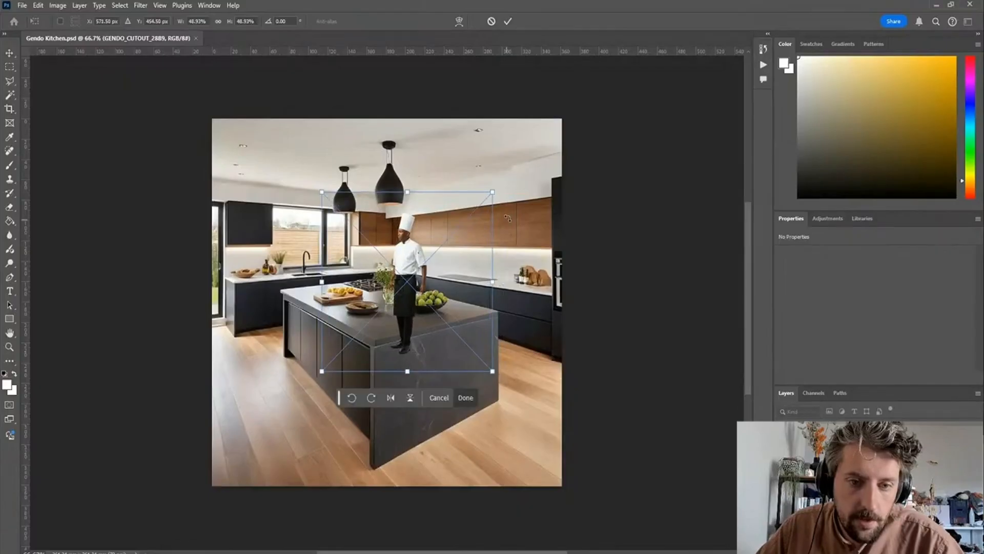
pyautogui.moveTo(491, 193); pyautogui.dragTo(499, 192)
pyautogui.moveTo(437, 252); pyautogui.dragTo(433, 248)
pyautogui.press('Return')
pyautogui.press('m')
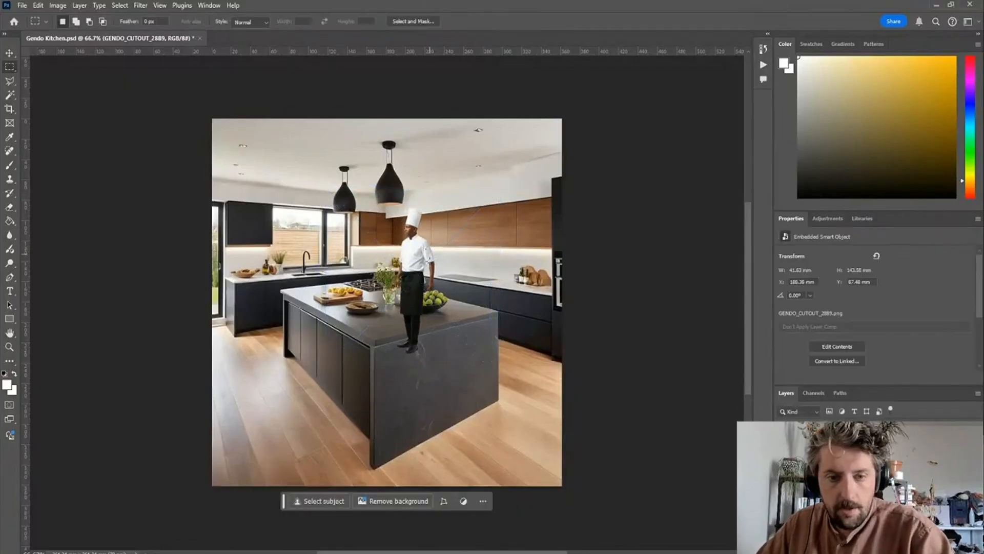
# - Add a layer mask to the chef layer and paint with black to hide his lower body in front of the island
pyautogui.scroll(5, 417, 269)
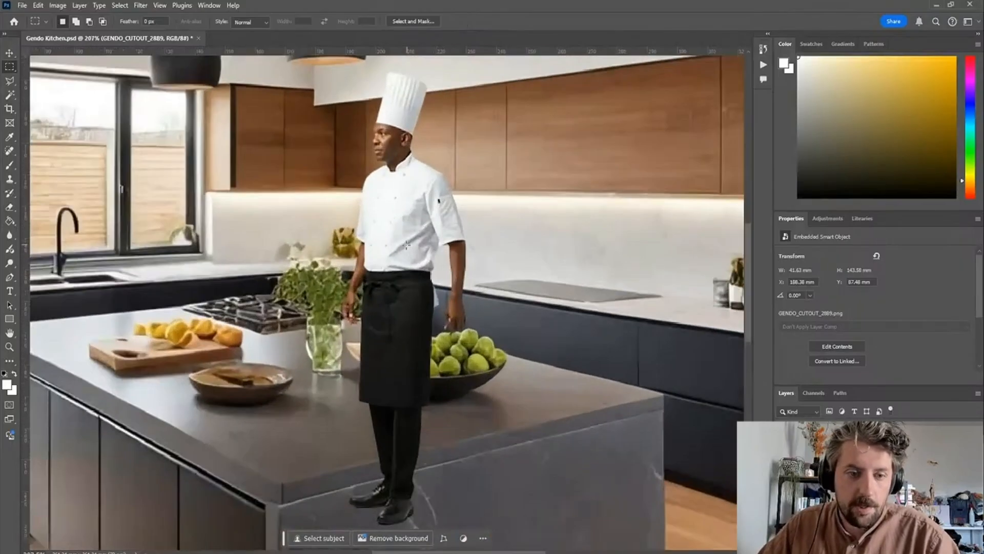
pyautogui.scroll(-1, 408, 259)
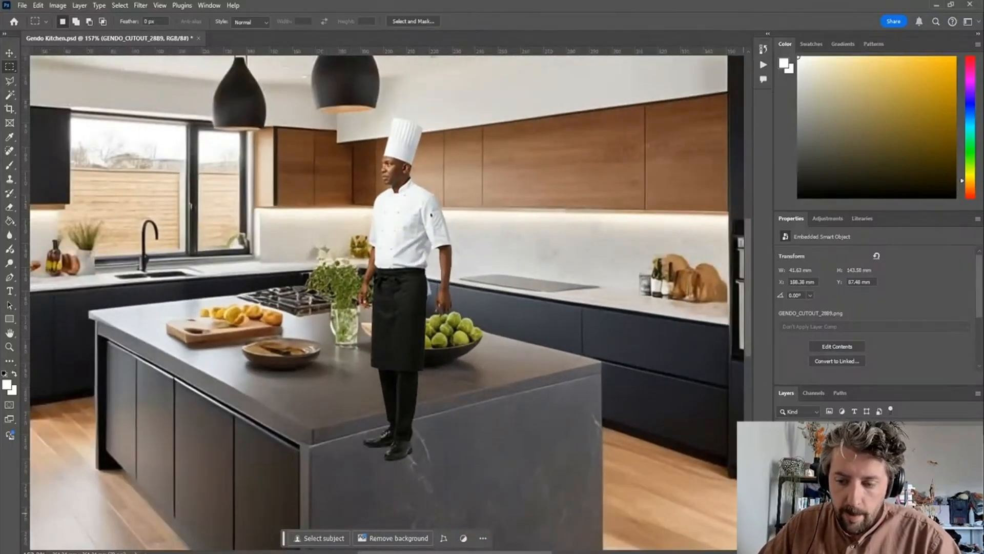
pyautogui.click(863, 548)
pyautogui.press('b')
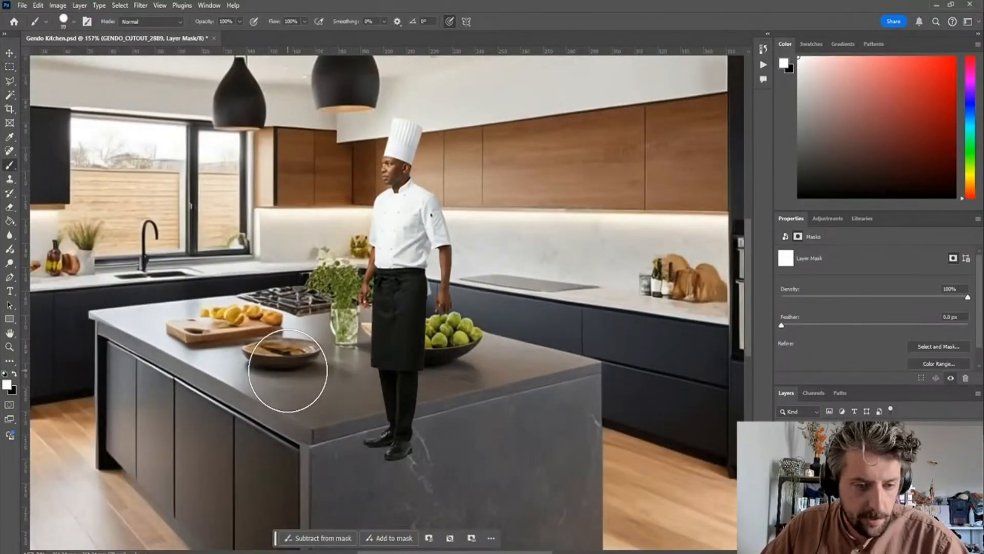
pyautogui.press('x')
pyautogui.moveTo(314, 389)
pyautogui.mouseDown()
pyautogui.moveTo(365, 411)
pyautogui.moveTo(397, 457)
pyautogui.moveTo(417, 455)
pyautogui.moveTo(355, 439)
pyautogui.moveTo(400, 419)
pyautogui.moveTo(371, 390)
pyautogui.moveTo(398, 365)
pyautogui.moveTo(348, 316)
pyautogui.moveTo(371, 346)
pyautogui.moveTo(454, 347)
pyautogui.mouseUp()
# - Refine the chef's mask with a smaller brush, down to size 10, around the plant, his apron and the fruit bowl
pyautogui.press('[')
pyautogui.press('[')
pyautogui.press('[')
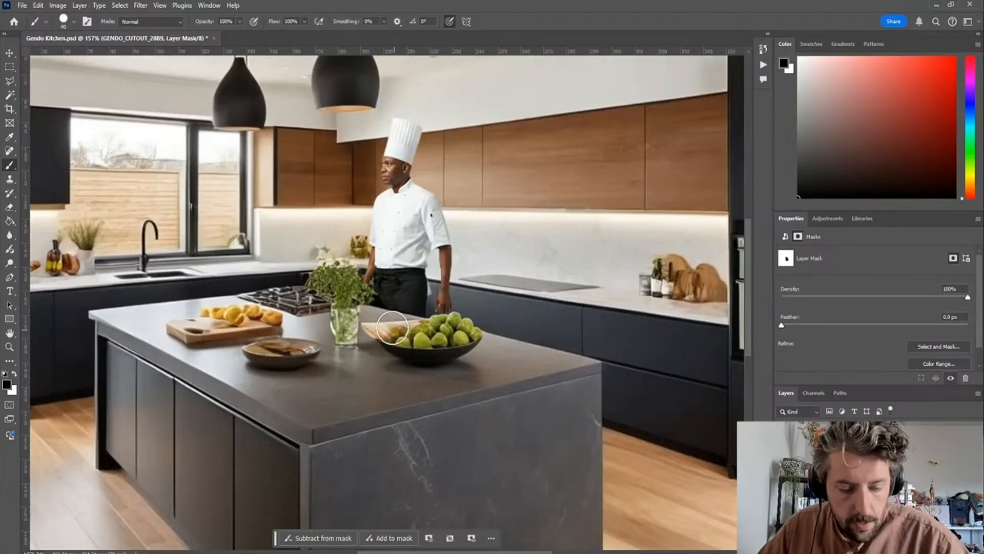
pyautogui.scroll(-1, 381, 322)
pyautogui.scroll(-3, 384, 283)
pyautogui.scroll(10, 386, 283)
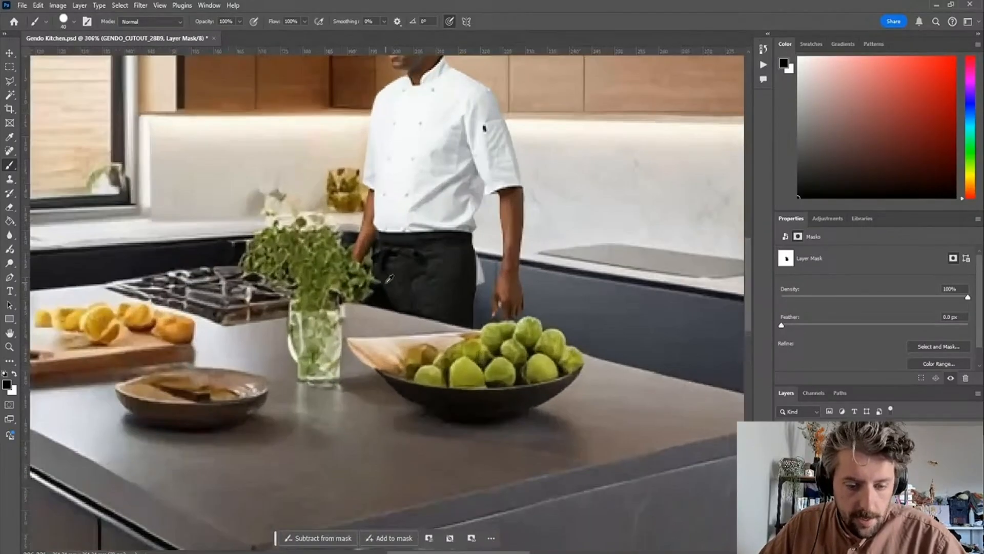
pyautogui.press('[')
pyautogui.press('[')
pyautogui.press('[')
pyautogui.press('[')
pyautogui.press('[')
pyautogui.press('[')
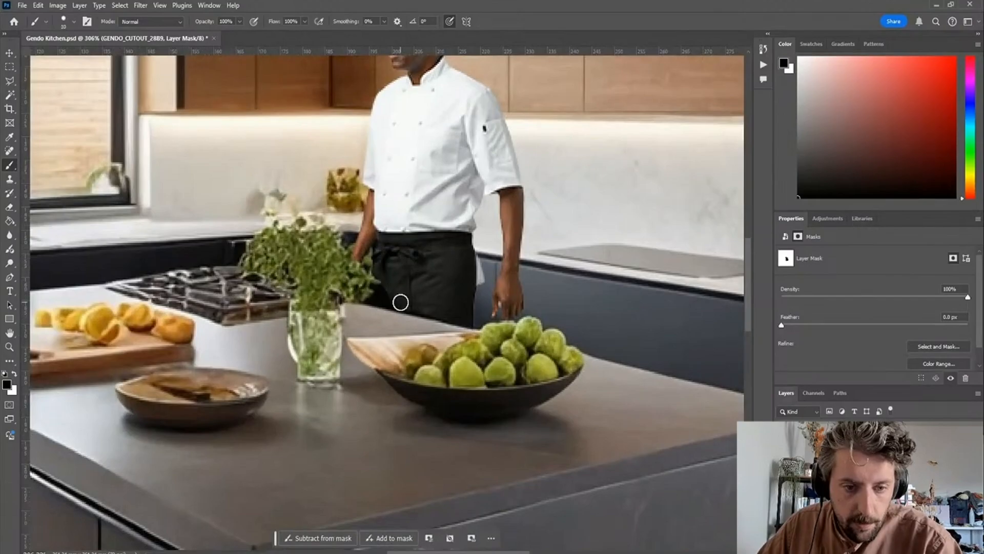
pyautogui.press('x')
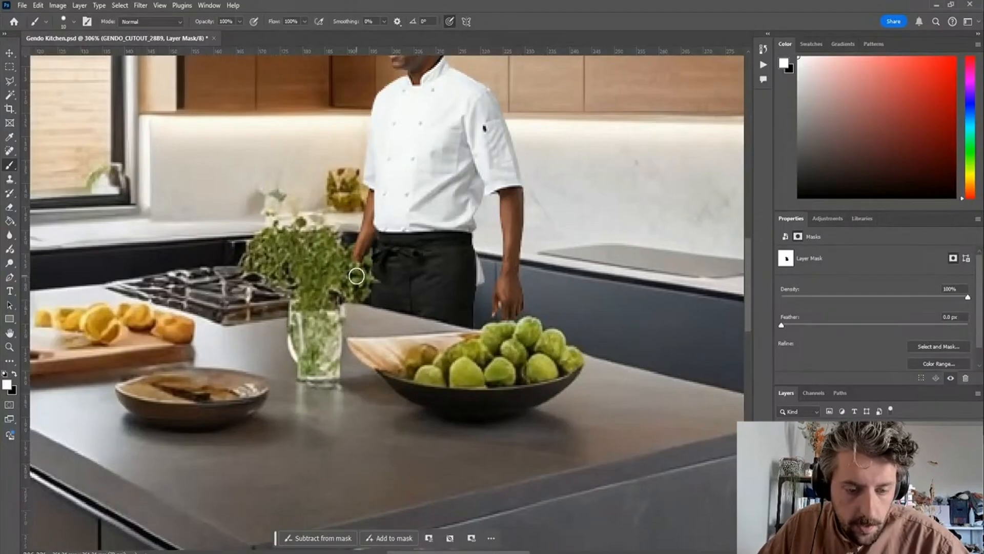
pyautogui.press('x')
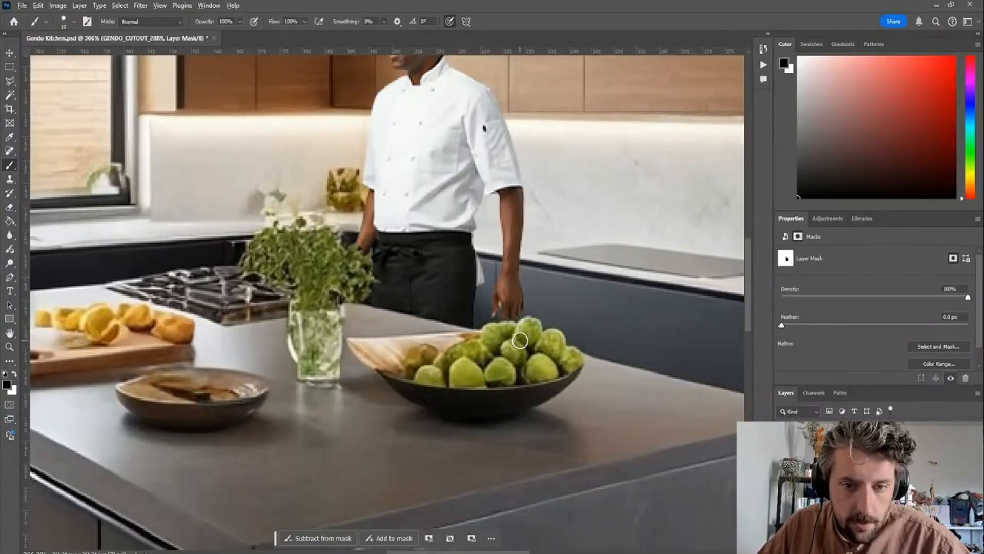
pyautogui.scroll(-6, 520, 340)
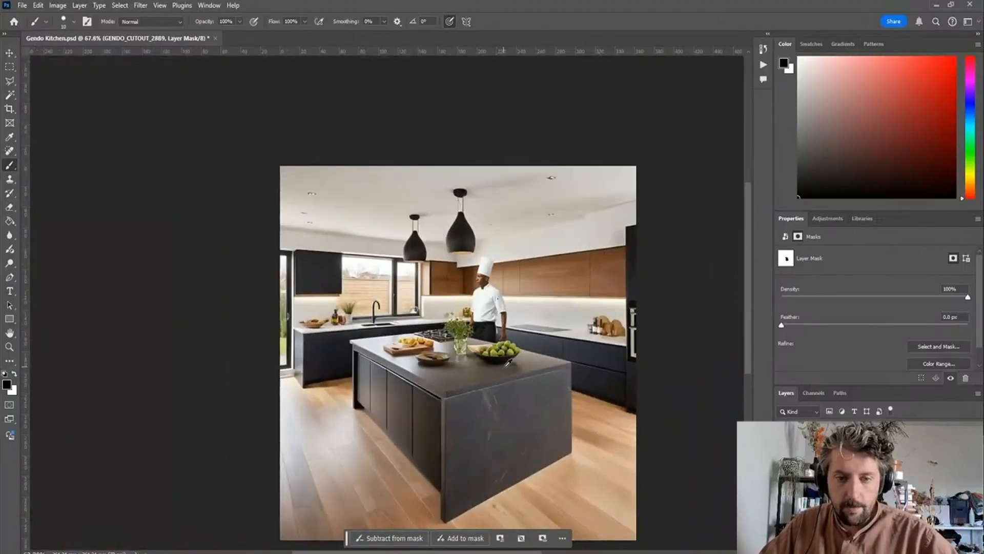
pyautogui.scroll(2, 508, 362)
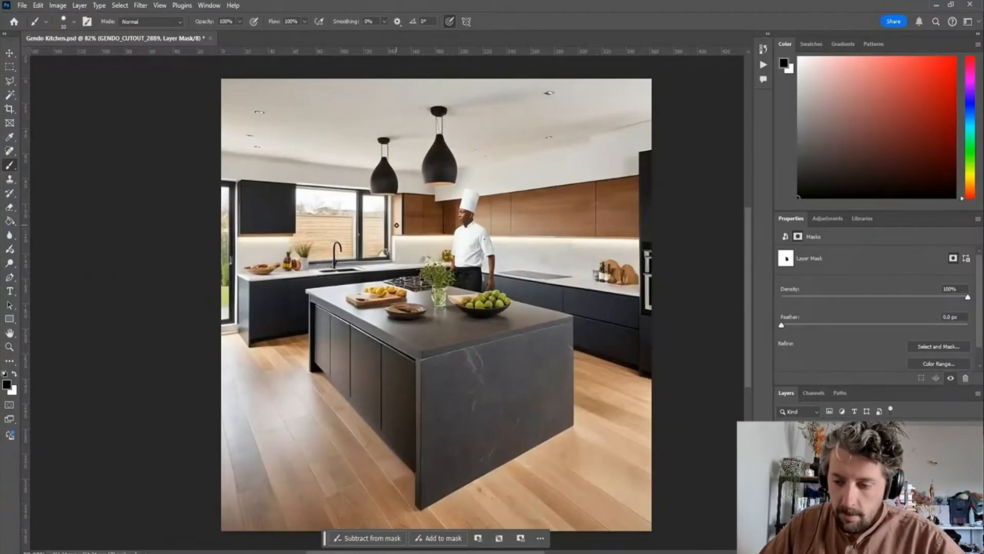
# - Return to Gendo, set the body pose to Jogging and rotate the mannequin to a three-quarter front view
pyautogui.hotkey('alt', 'Tab')
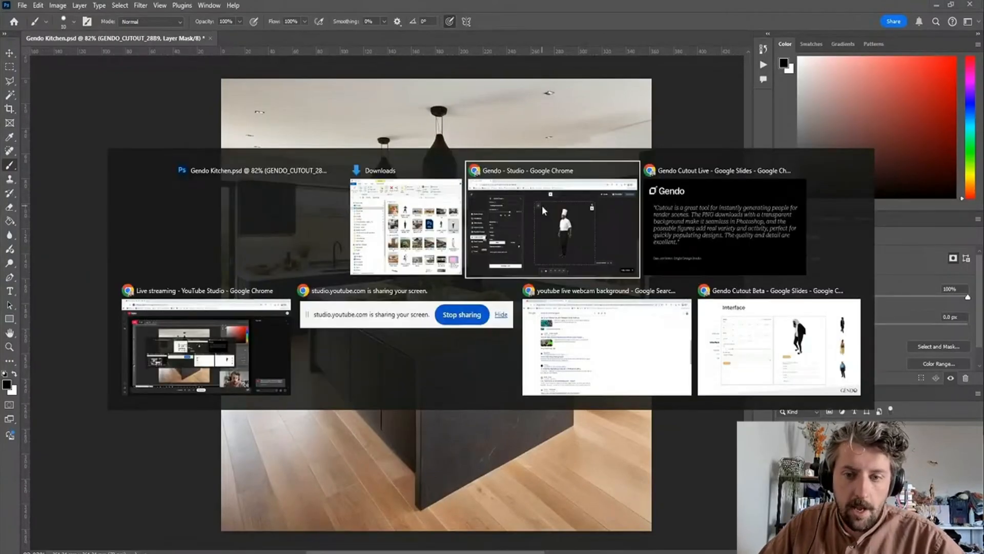
pyautogui.hotkey('alt', 'Tab')
pyautogui.hotkey('alt', 'Tab')
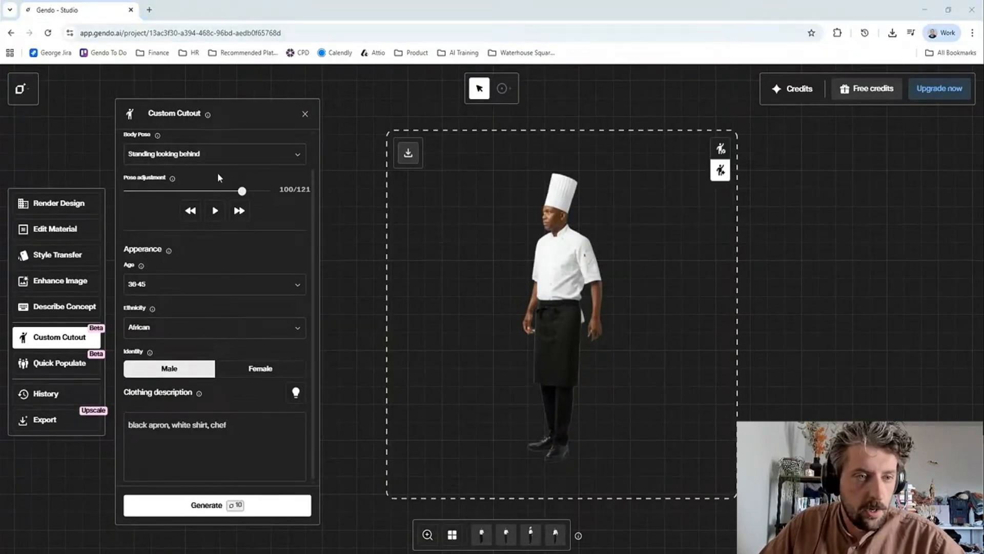
pyautogui.click(229, 155)
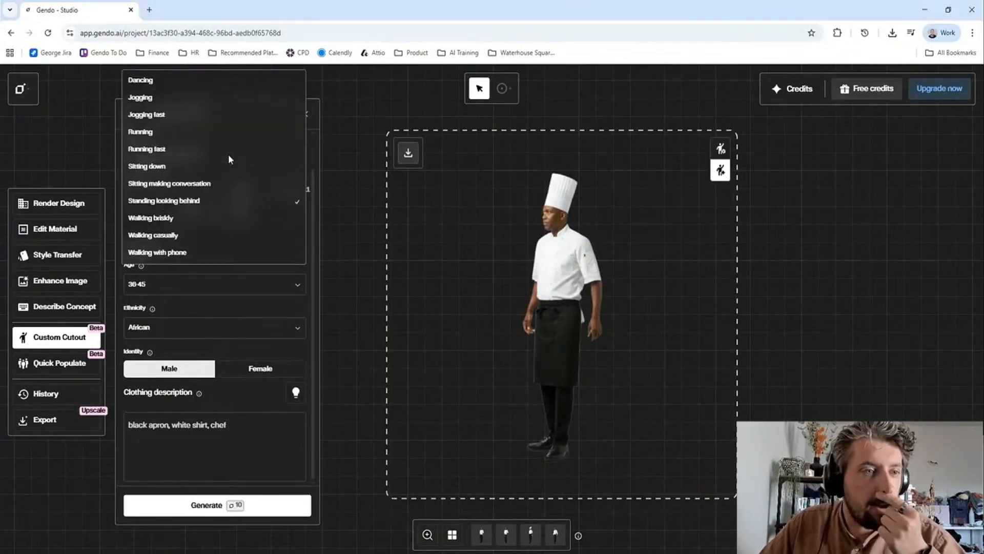
pyautogui.click(223, 101)
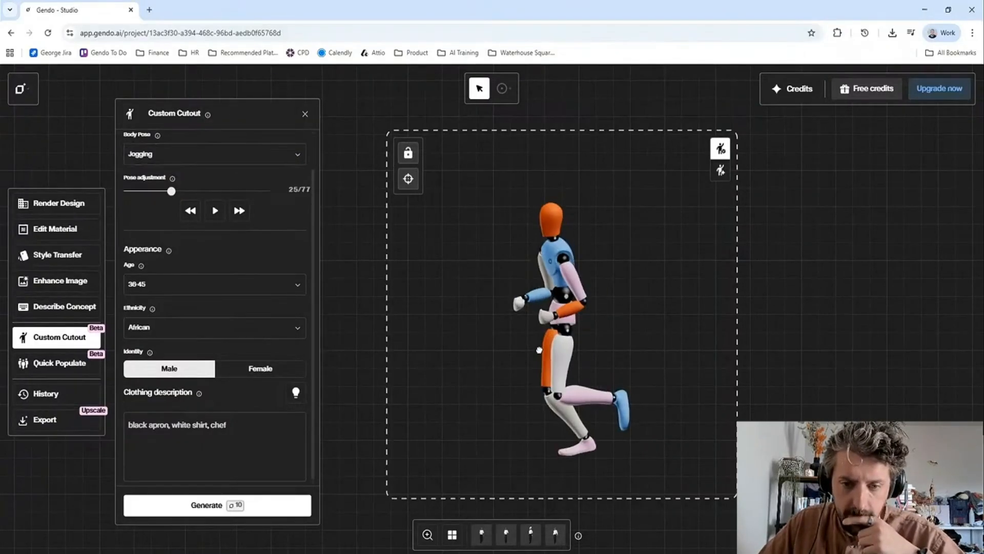
pyautogui.moveTo(581, 350); pyautogui.dragTo(552, 355)
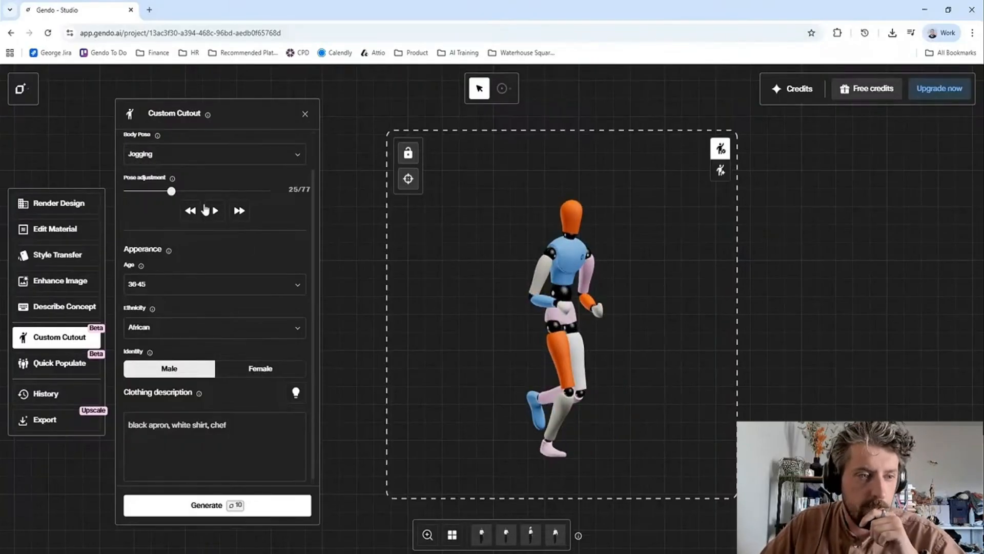
# - Change the age group of the jogging figure to 26-35
pyautogui.click(237, 283)
pyautogui.click(181, 259)
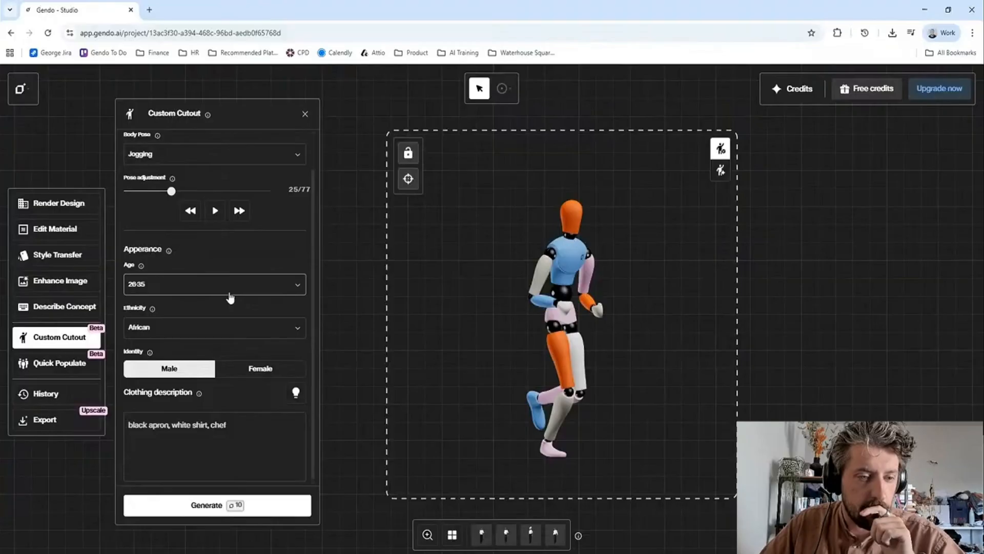
# - Generate a female version of the jogging cutout with the clothing description "hotdog mascot costume, running, trainers, sweaty"
pyautogui.click(260, 369)
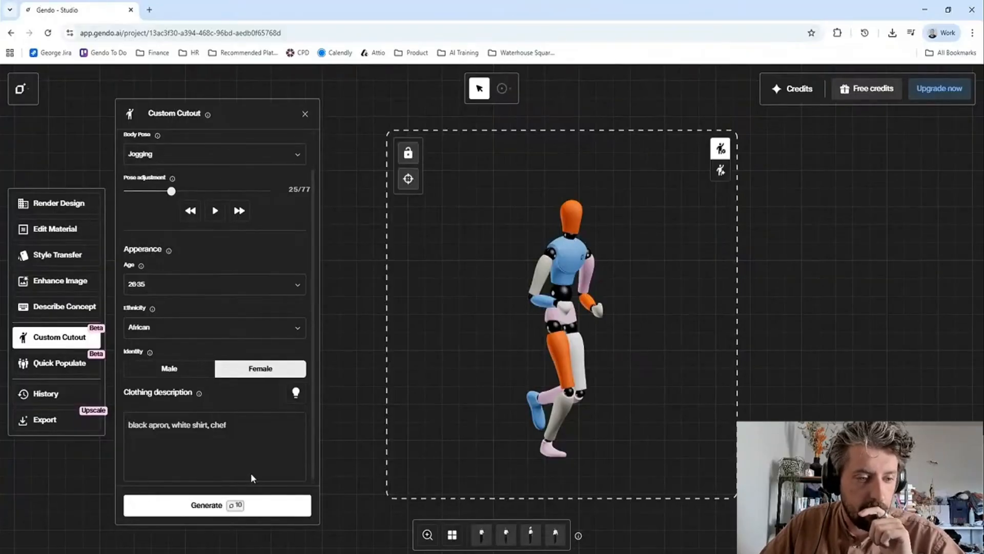
pyautogui.moveTo(259, 424); pyautogui.dragTo(110, 418)
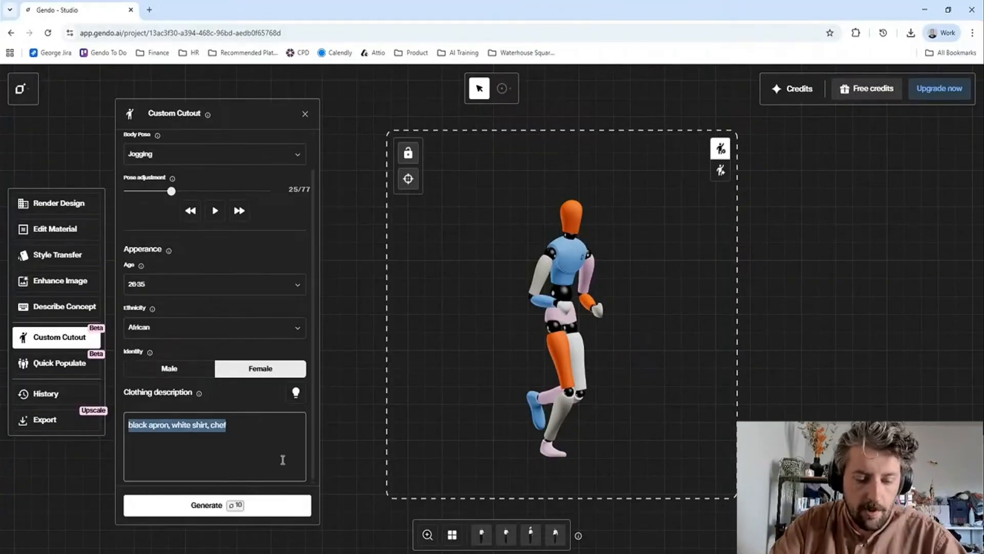
pyautogui.write('h')
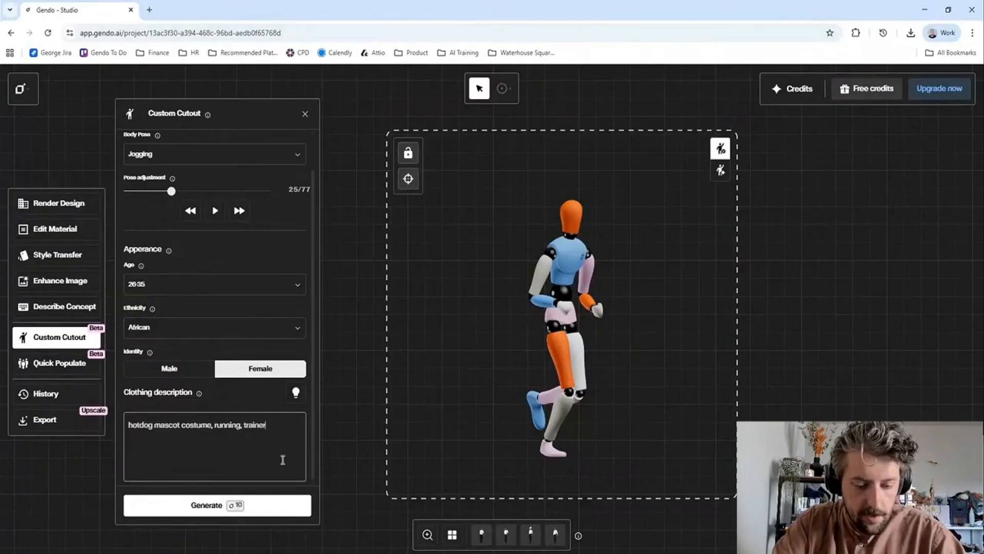
pyautogui.write('eaty')
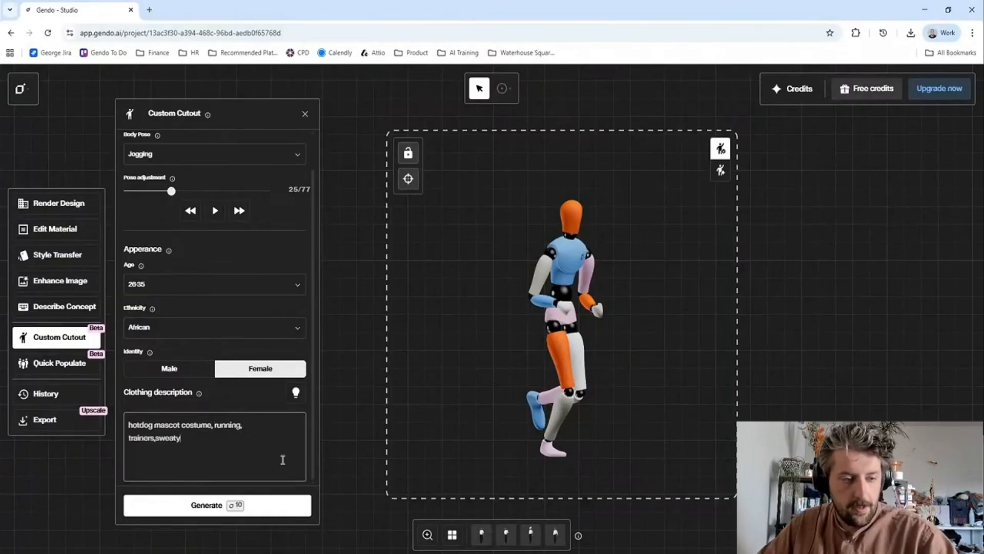
pyautogui.click(252, 506)
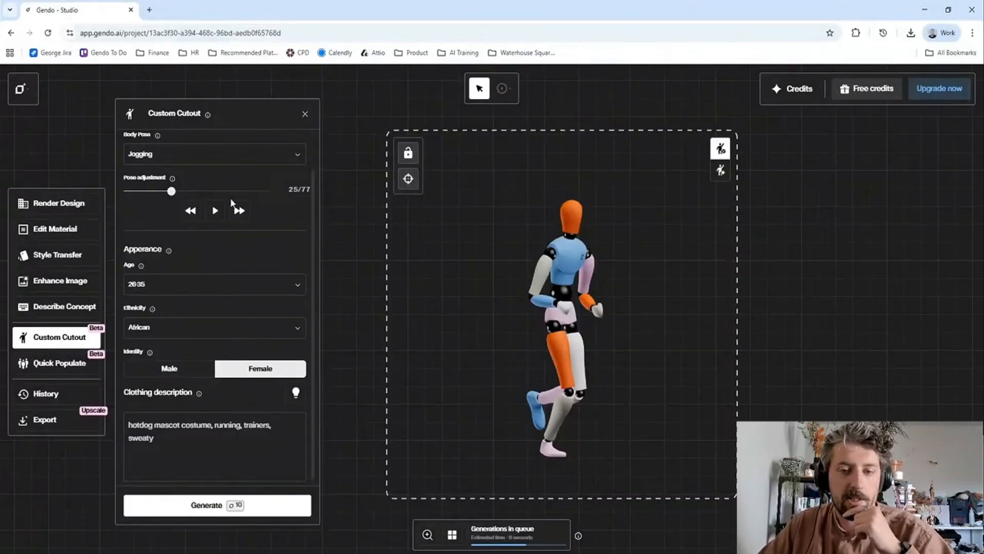
# - Change the body pose to Dancing, set the pose adjustment to frame 31 and rotate the mannequin slightly
pyautogui.click(223, 157)
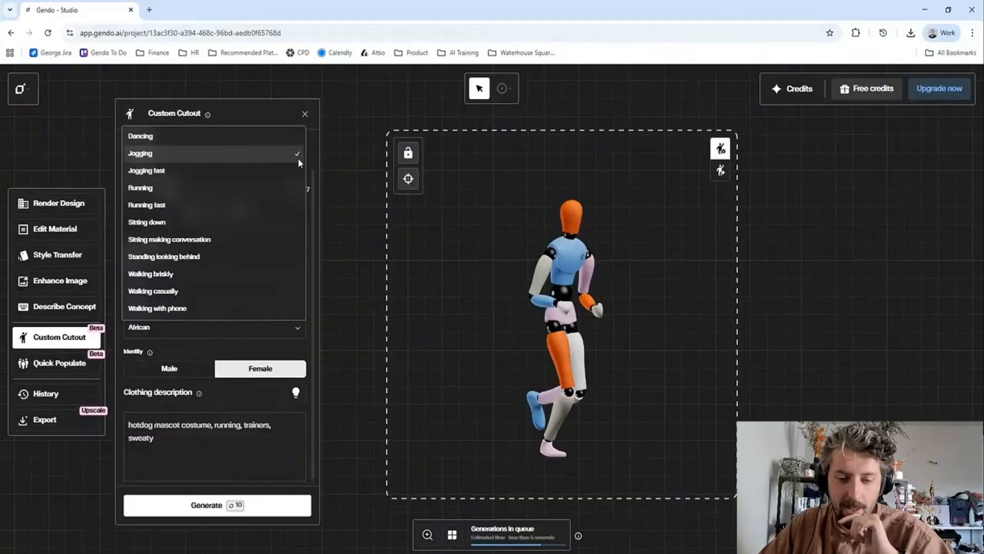
pyautogui.click(244, 135)
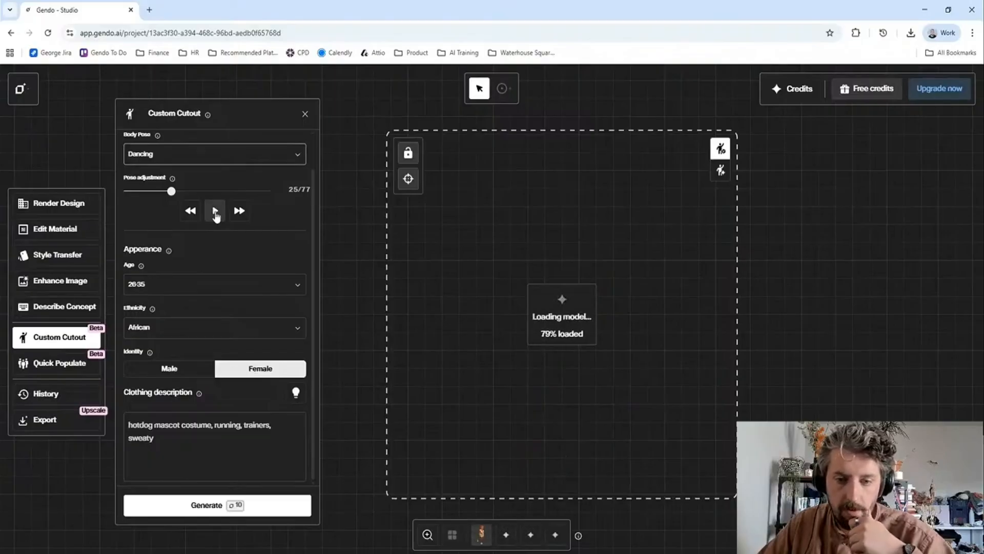
pyautogui.click(215, 212)
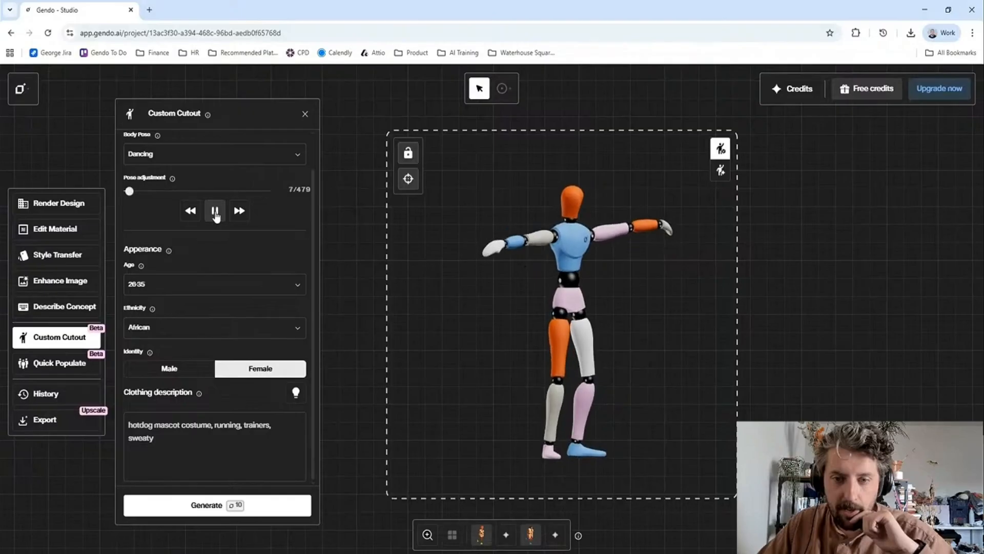
pyautogui.click(215, 212)
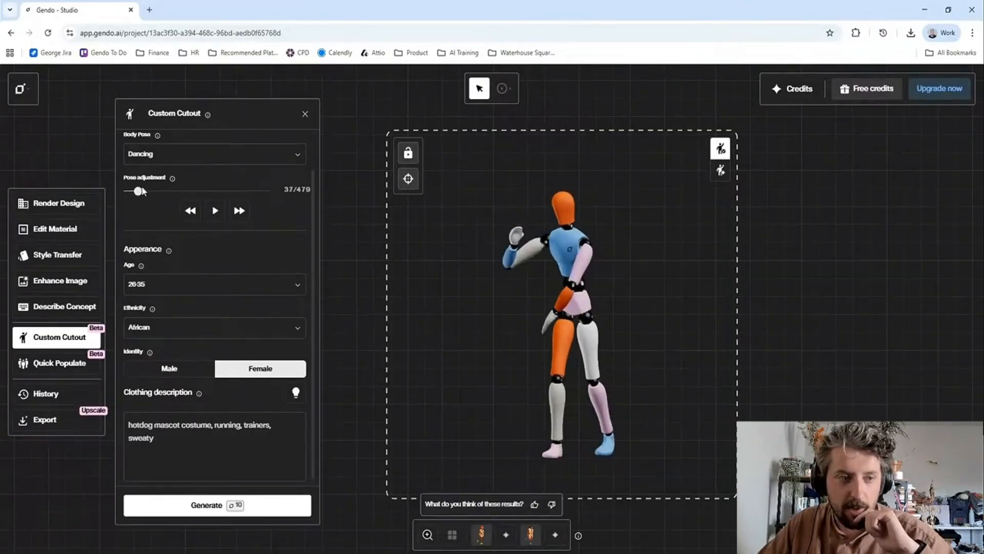
pyautogui.moveTo(137, 195); pyautogui.dragTo(134, 197)
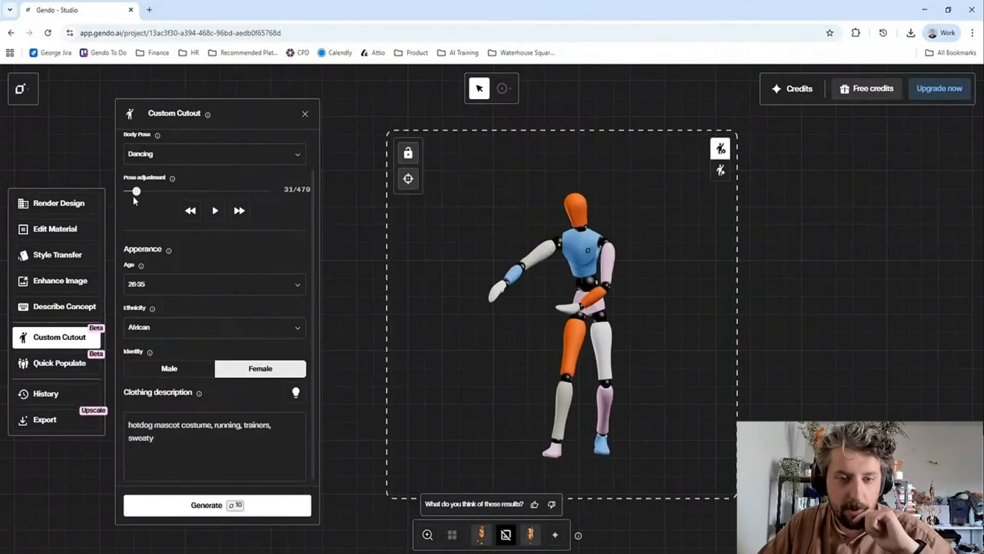
pyautogui.moveTo(557, 319); pyautogui.dragTo(543, 317)
pyautogui.moveTo(555, 362); pyautogui.dragTo(532, 385)
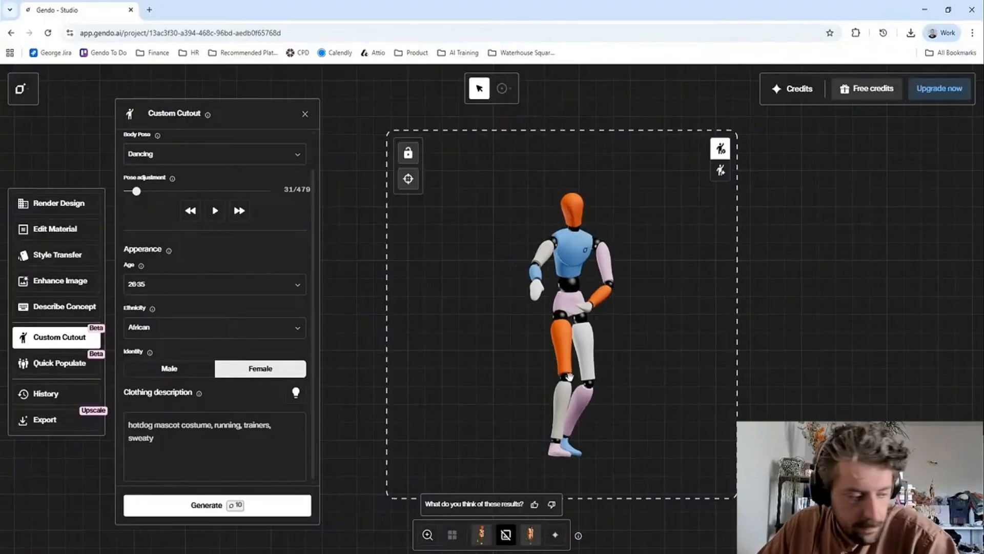
# - View the four generated hotdog costume results one by one, ending on the first
pyautogui.click(510, 536)
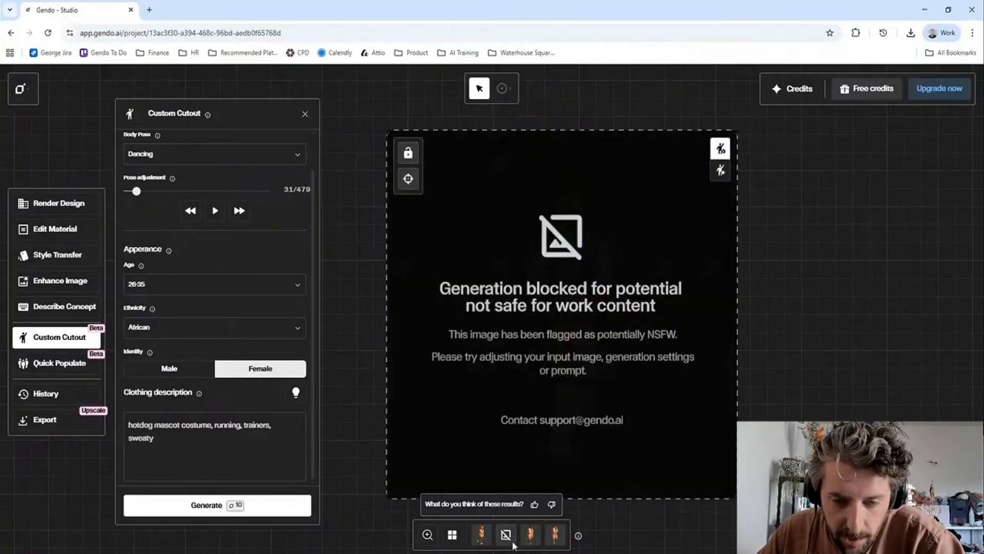
pyautogui.click(526, 542)
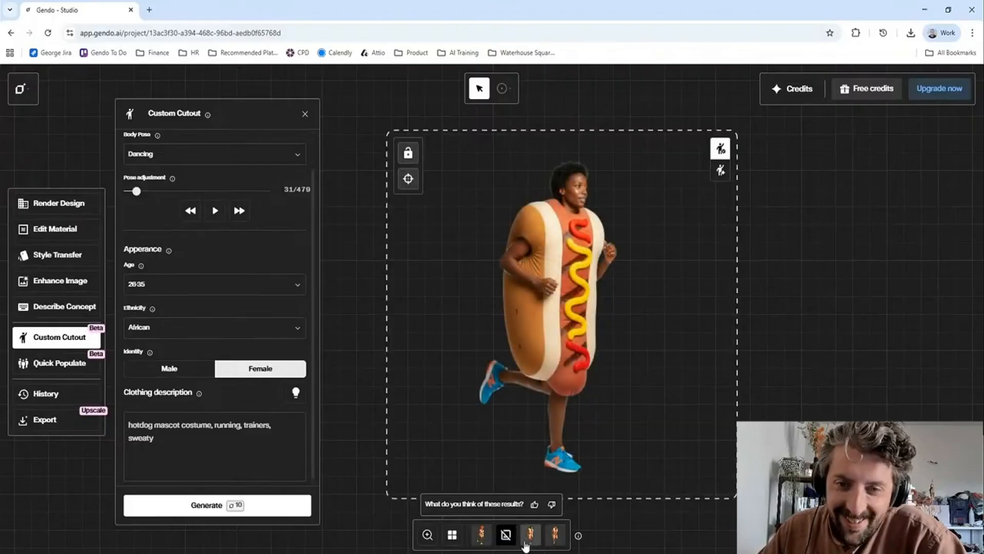
pyautogui.click(555, 538)
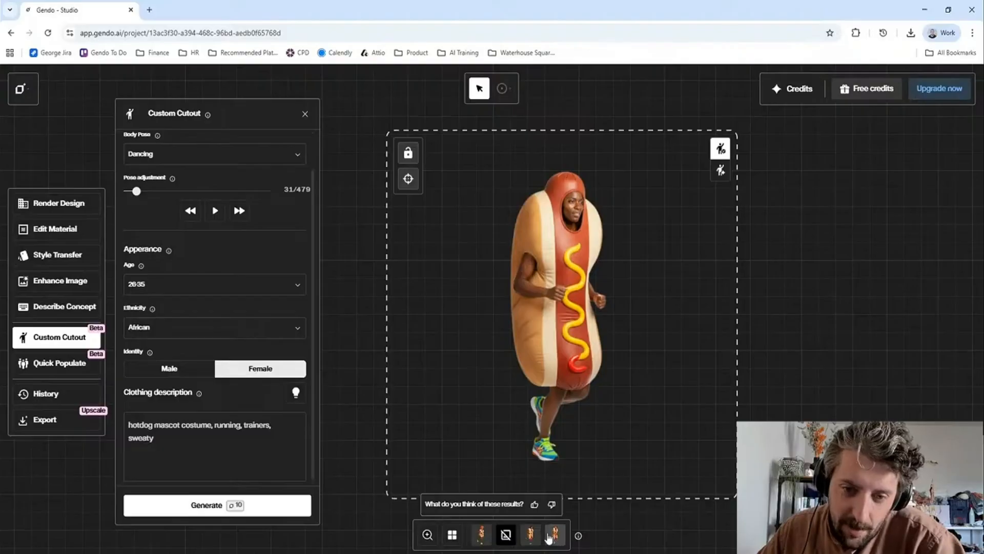
pyautogui.click(484, 534)
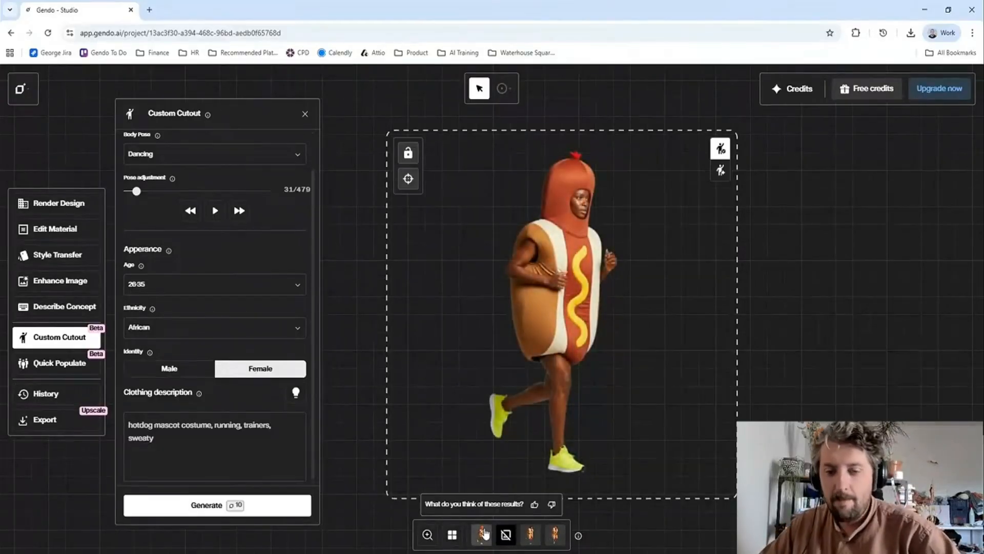